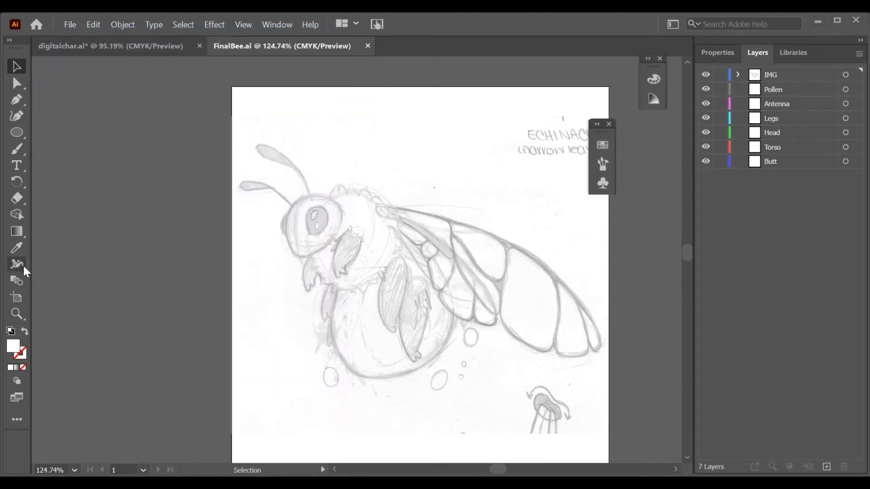
Draw a pink-filled circle over the bee's head and move it into the Head layer
click(17, 132)
drag(293, 204, 347, 257)
click(653, 79)
click(618, 179)
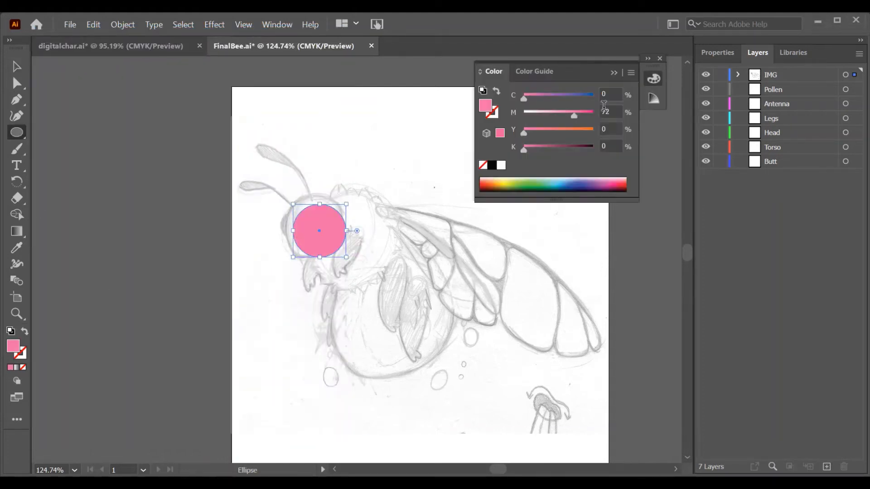
key(v)
click(654, 78)
click(783, 162)
drag(783, 163, 783, 162)
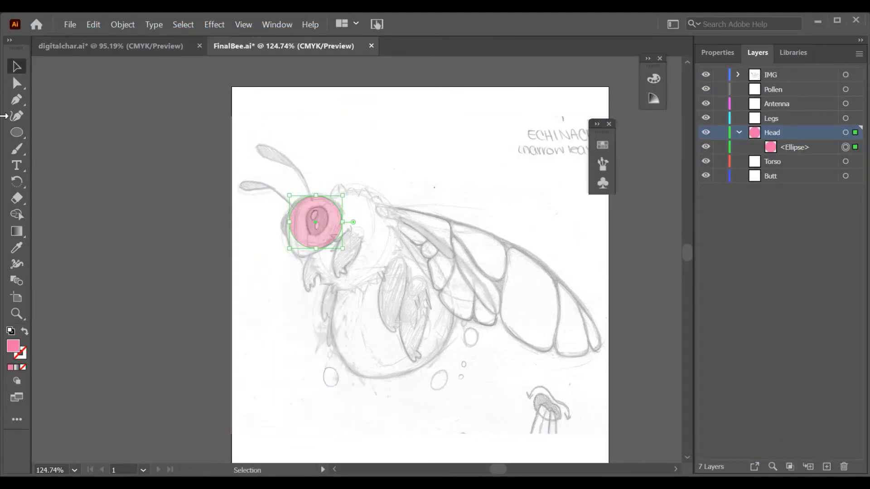
Lock the pink circle and begin tracing the curved head outline with Curvature
key(shift+grave)
click(291, 213)
key(v)
key(ctrl+2)
key(shift+grave)
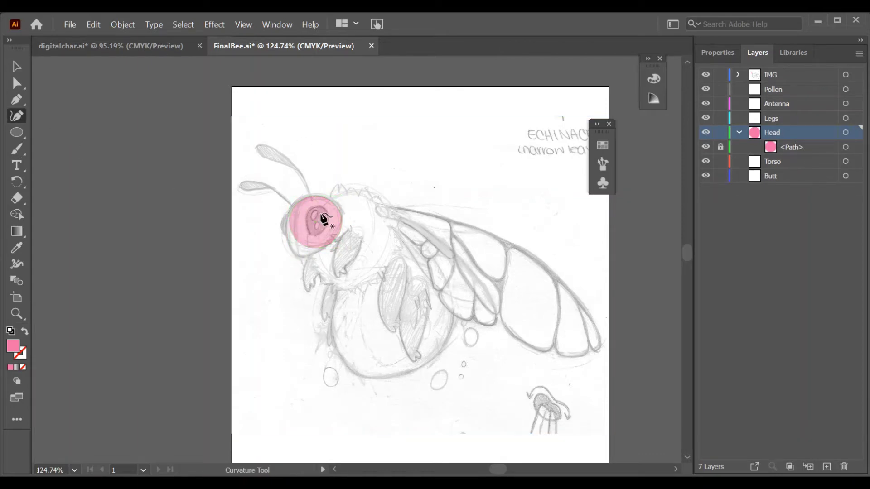
click(294, 206)
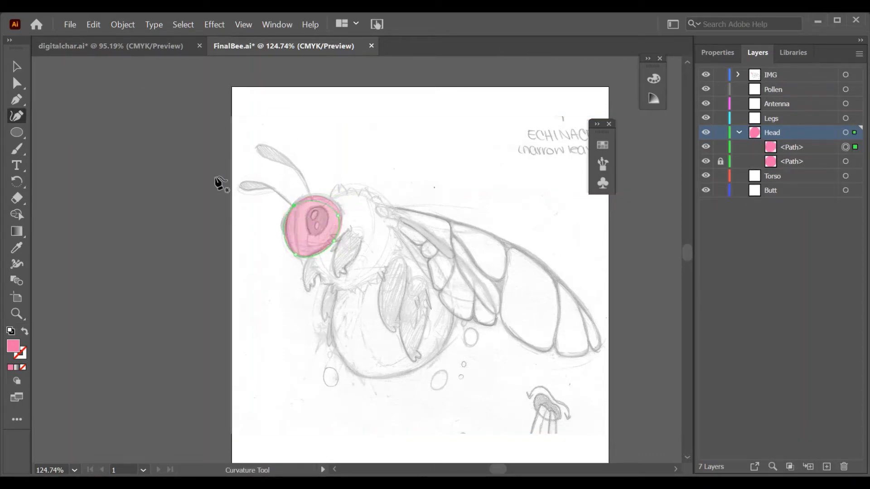
Select the sketch image and lock it in place
key(a)
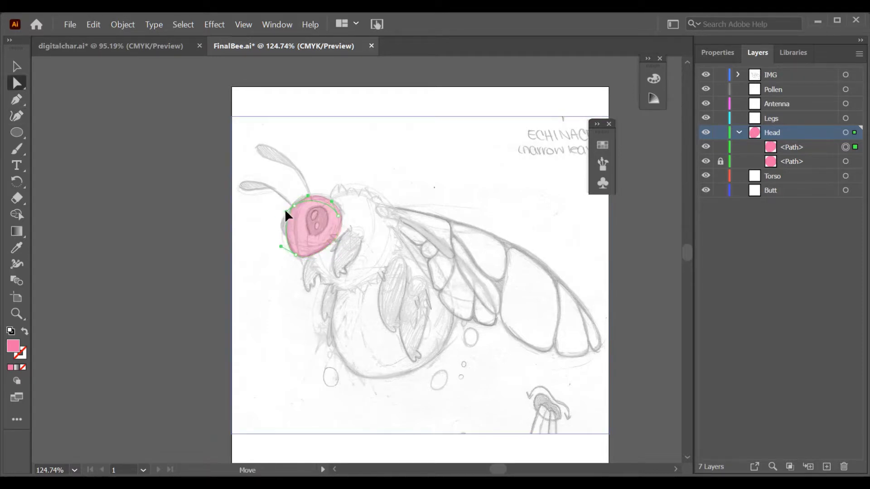
click(285, 208)
scroll(452, 289, up, 5)
scroll(305, 253, up, 3)
key(ctrl+2)
click(208, 297)
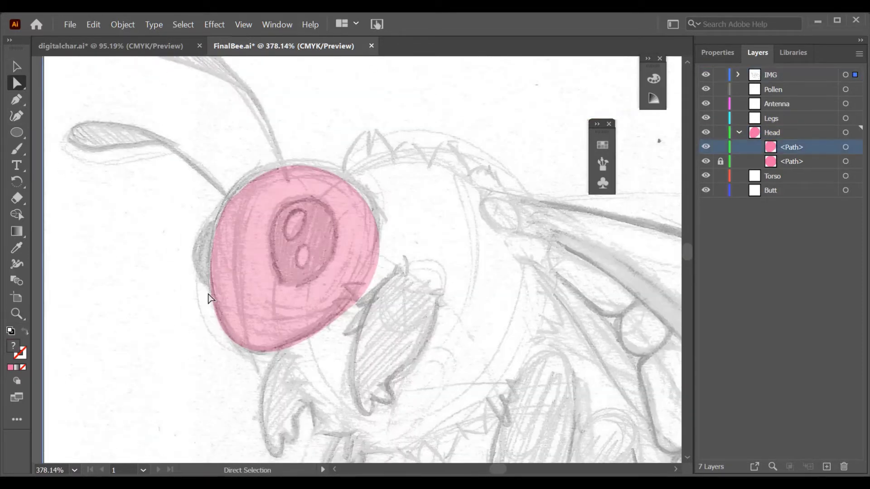
Refine the pink head outline's anchors and reshape its lower-right edge
drag(225, 284, 232, 283)
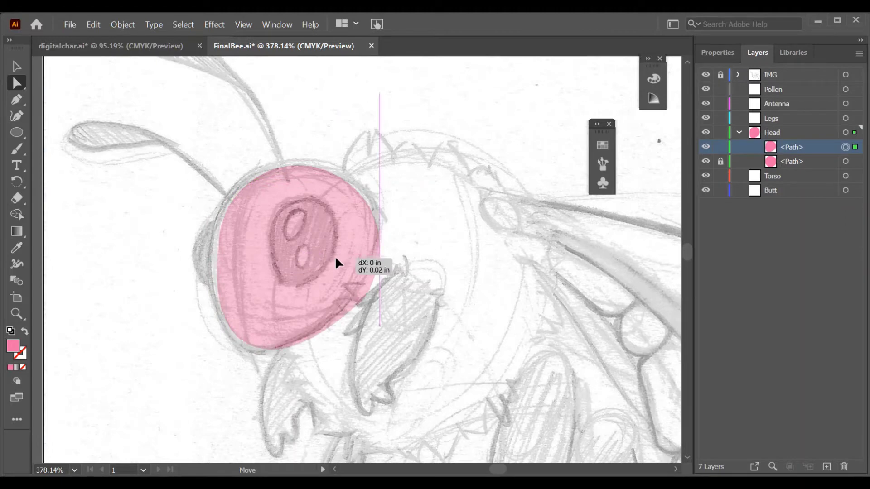
click(240, 197)
drag(361, 301, 359, 299)
click(706, 74)
click(720, 161)
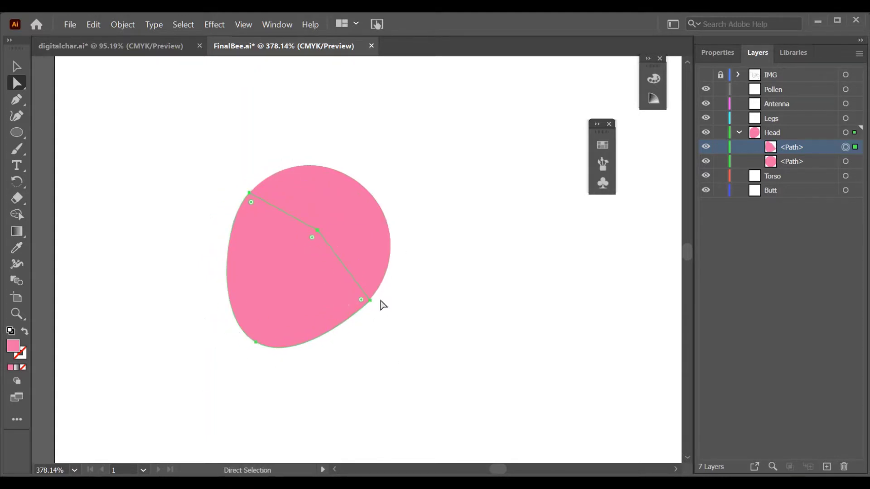
mouse_move(383, 303)
mouse_down()
mouse_move(372, 292)
mouse_move(349, 328)
mouse_up()
Trace a paler pink eye patch on the head
click(18, 116)
double_click(12, 346)
click(578, 163)
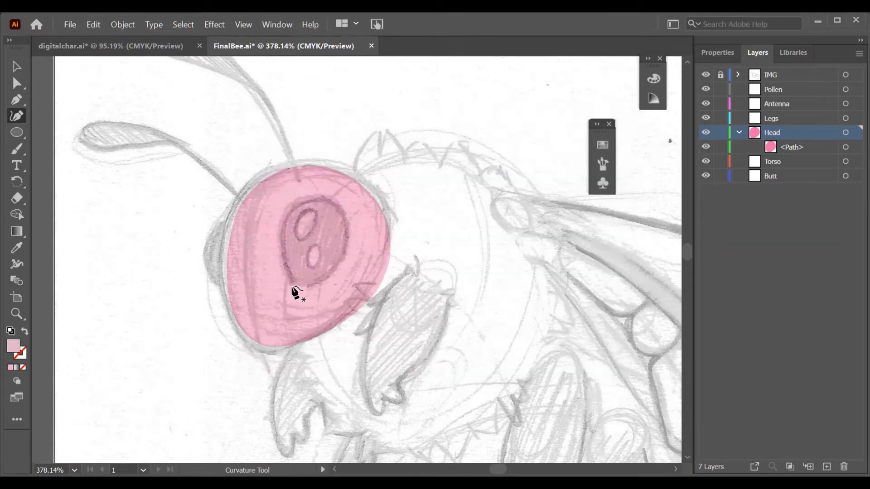
click(293, 288)
click(328, 201)
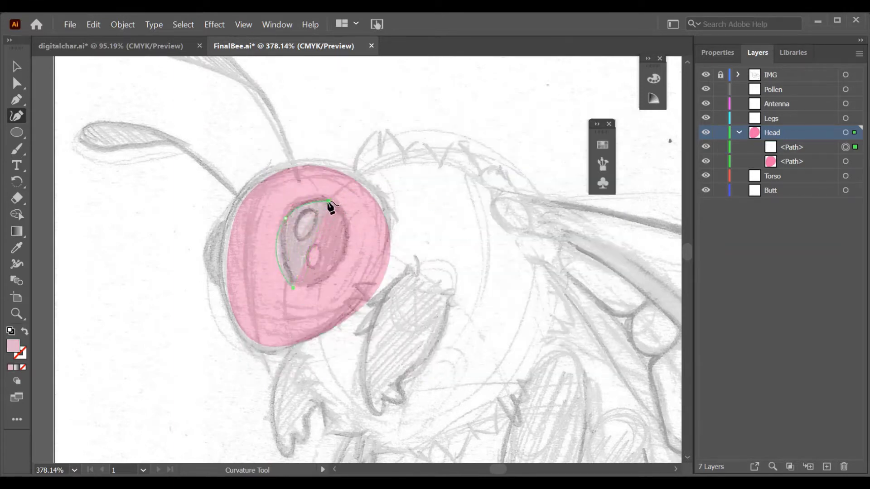
click(342, 255)
click(293, 288)
key(a)
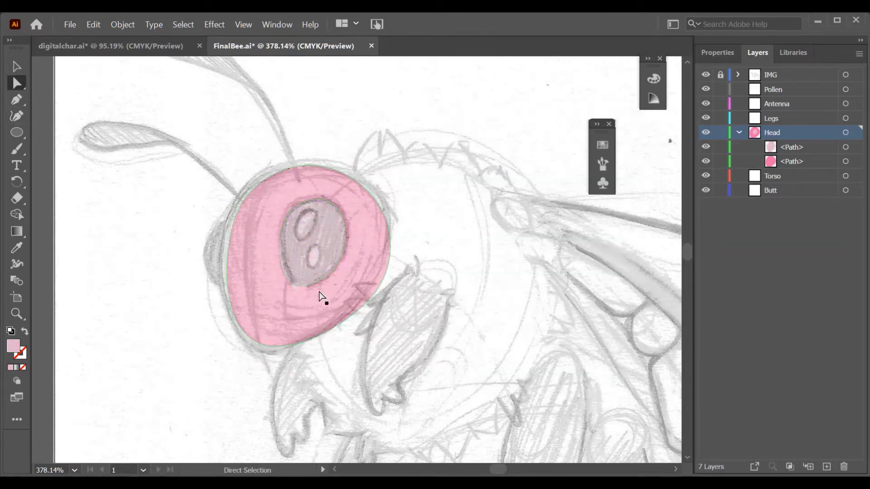
Draw a curved pink side lobe on the head's left with the Pen tool
click(16, 99)
click(232, 288)
mouse_move(203, 268)
mouse_down()
mouse_move(203, 244)
mouse_move(244, 218)
mouse_up()
drag(233, 288, 213, 303)
key(v)
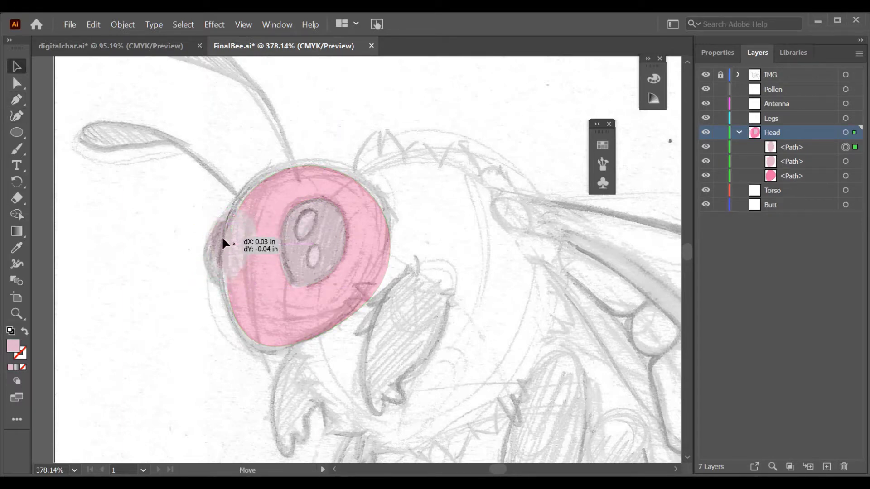
Check the head shapes without the sketch, then lock and collapse the Head layer
click(705, 74)
click(706, 74)
click(720, 74)
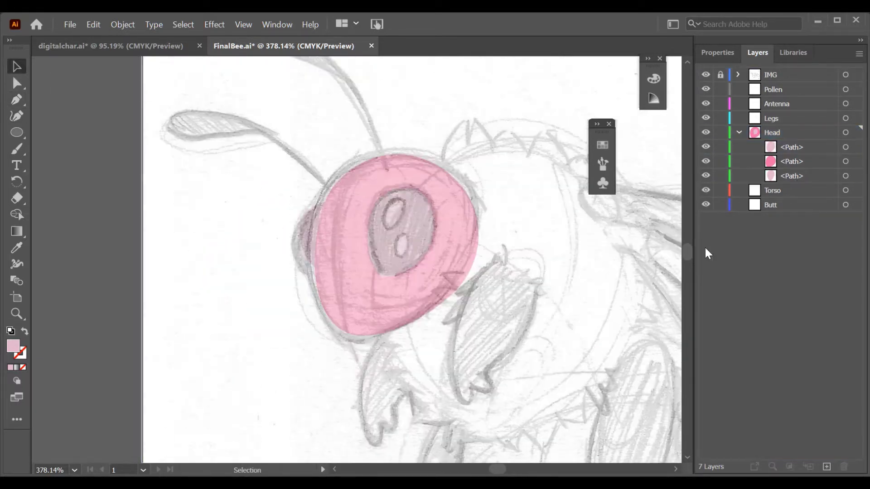
click(738, 132)
click(720, 132)
click(776, 104)
Draw the first antenna as a green leaf-like curved path
double_click(13, 347)
text(68e070)
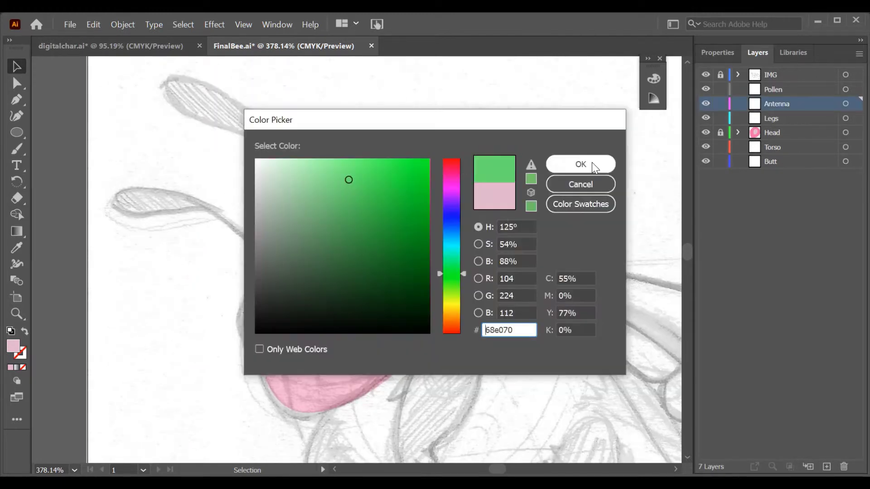
click(577, 164)
click(17, 99)
drag(168, 80, 128, 89)
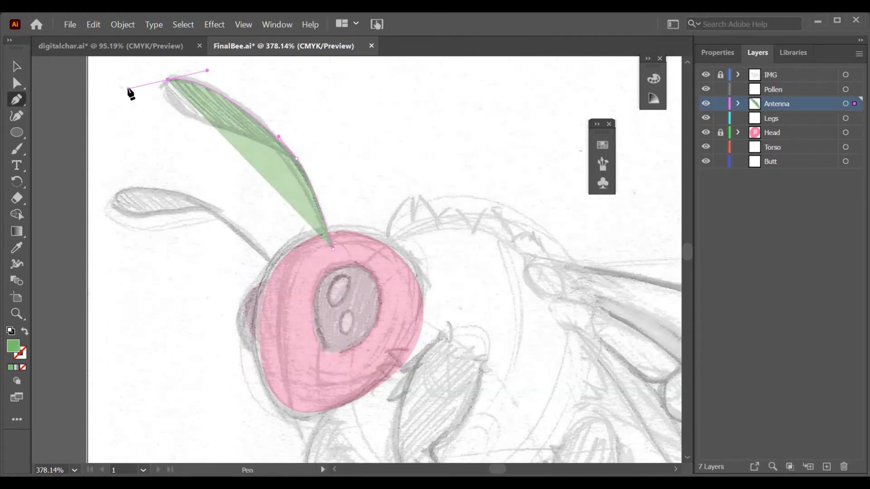
drag(210, 125, 250, 138)
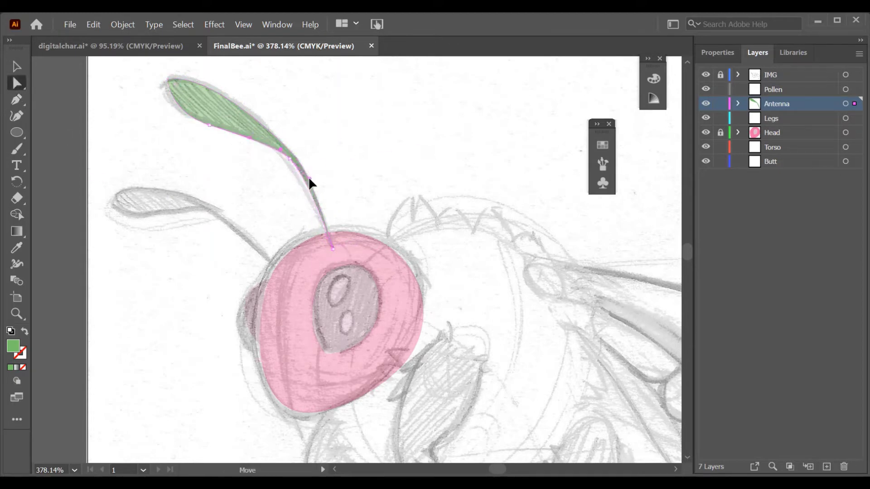
Widen the antenna's base where it meets the head
key(z)
drag(381, 256, 418, 259)
click(17, 100)
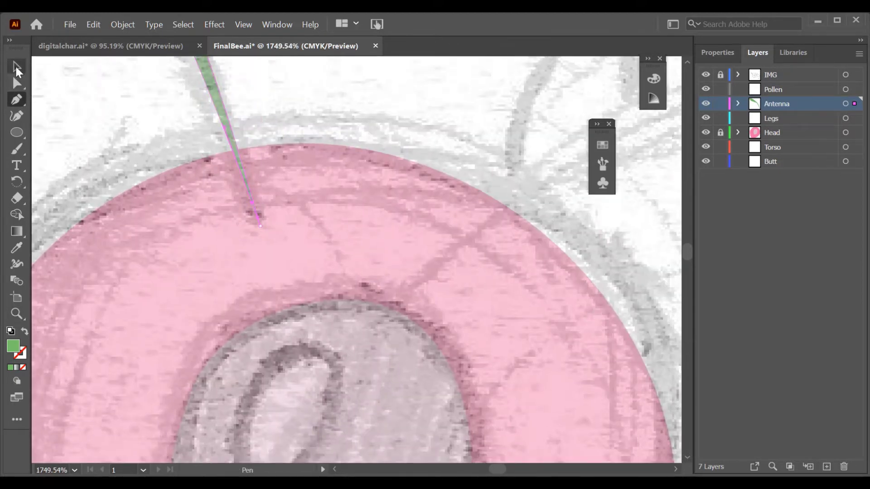
click(17, 83)
drag(252, 202, 255, 231)
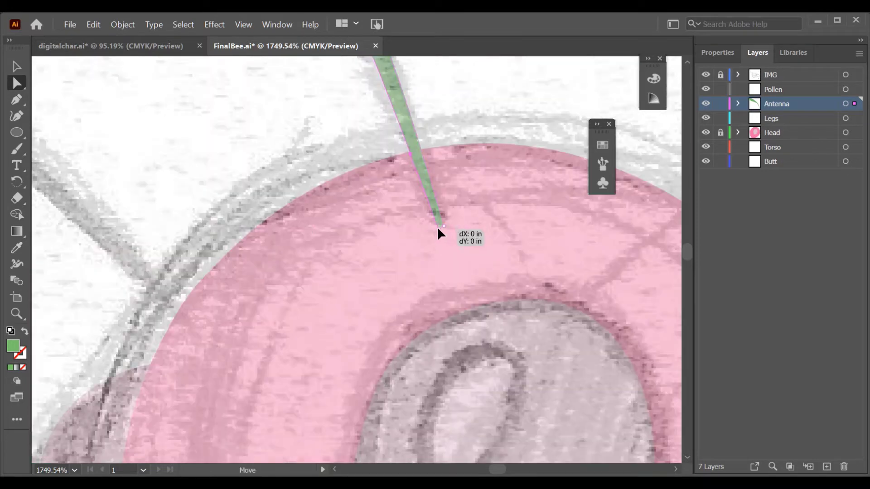
key(z)
alt+click(443, 239)
alt+click(304, 321)
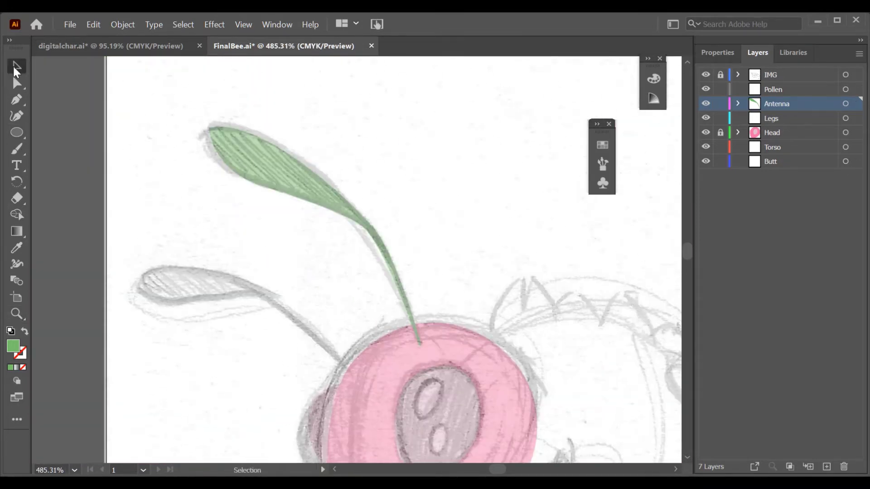
click(17, 83)
Copy the antenna down to the left for the second antenna and save the file
click(221, 142)
key(v)
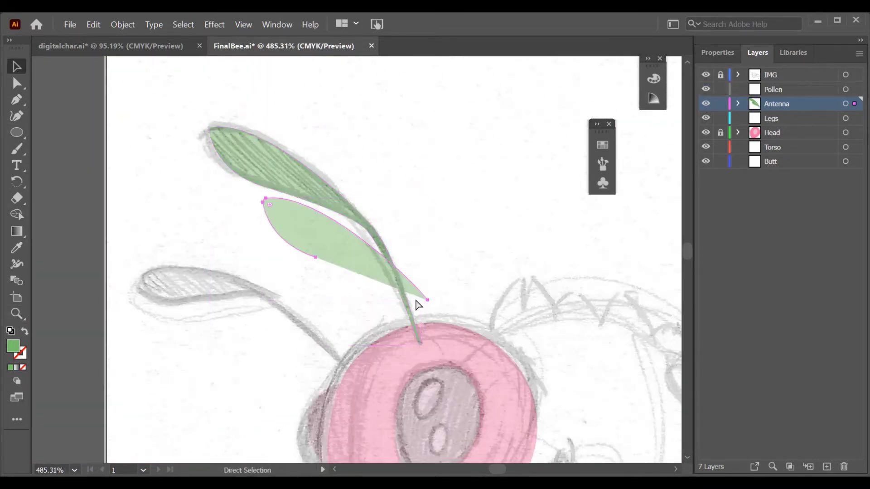
mouse_move(426, 353)
mouse_down()
mouse_move(360, 434)
mouse_move(311, 175)
mouse_move(251, 281)
mouse_up()
scroll(342, 273, down, 3)
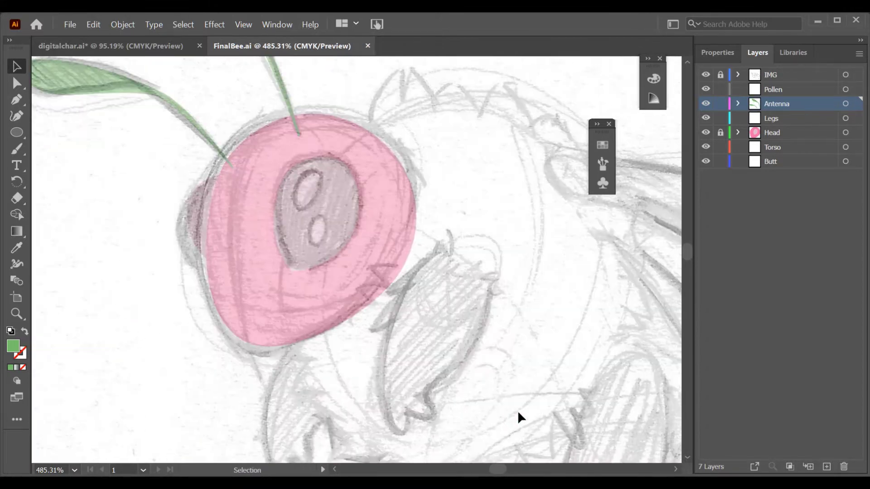
scroll(517, 411, up, 3)
key(ctrl+s)
Refine where the second antenna meets the head
scroll(490, 264, down, 3)
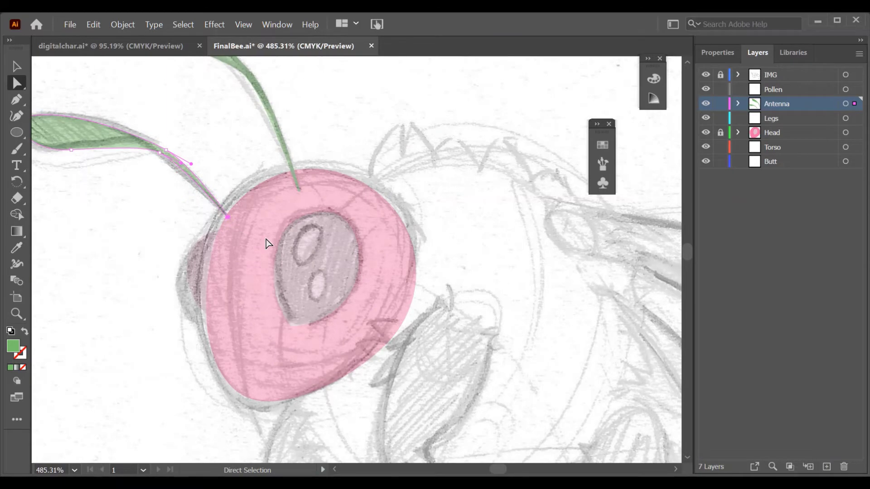
scroll(265, 240, up, 5)
drag(303, 187, 302, 186)
key(z)
scroll(303, 189, down, 5)
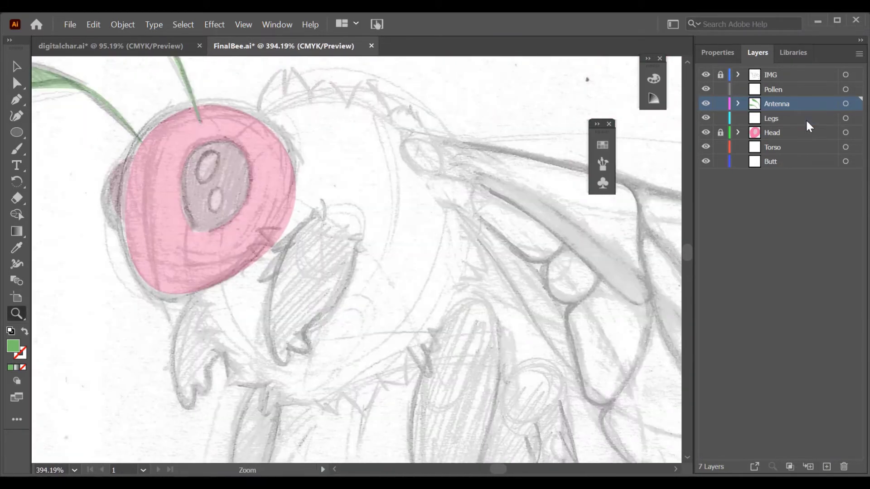
With the Legs layer selected, set the fill colour to orange #db940b
click(770, 118)
double_click(12, 347)
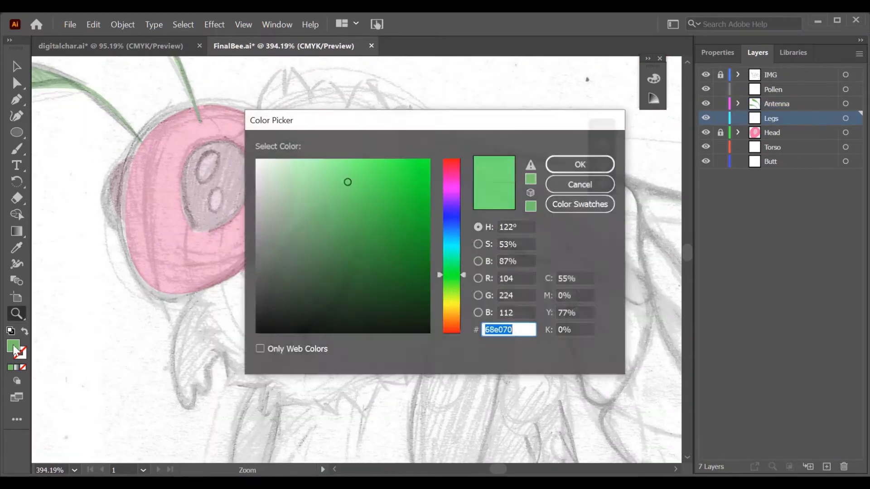
text(db940b)
key(Return)
click(808, 467)
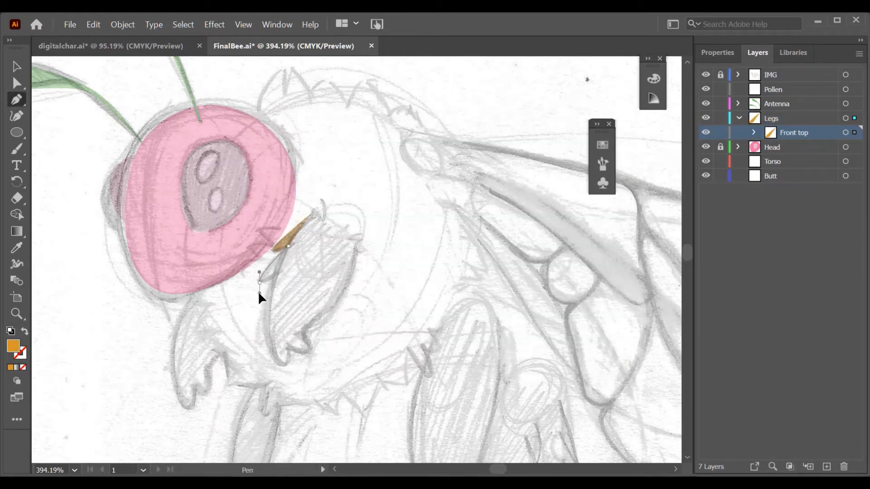
Pen-draw the first orange leg outline with toe points and reshape its bottom toe
drag(308, 385, 323, 394)
click(308, 352)
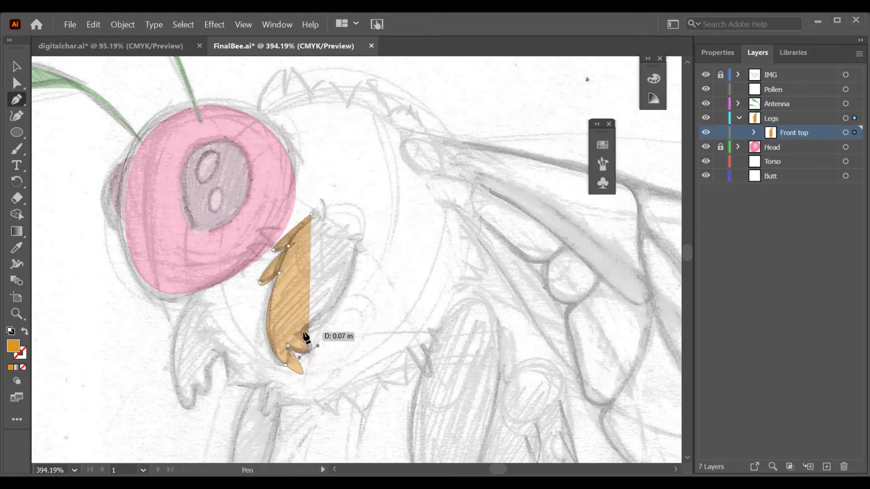
click(304, 332)
drag(358, 246, 358, 196)
click(316, 222)
key(a)
mouse_move(299, 378)
mouse_down()
mouse_move(302, 355)
mouse_move(255, 366)
mouse_up()
click(314, 347)
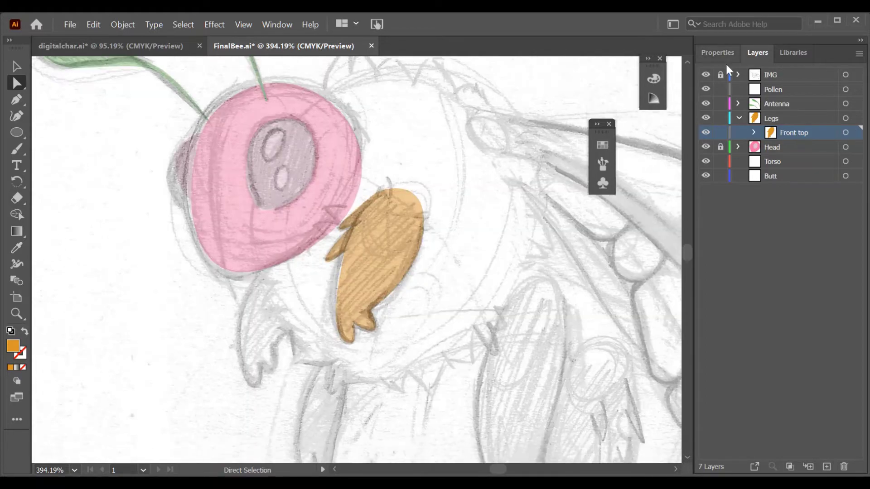
Add a new sublayer under Legs and rename it
click(826, 466)
double_click(795, 132)
text(Back top)
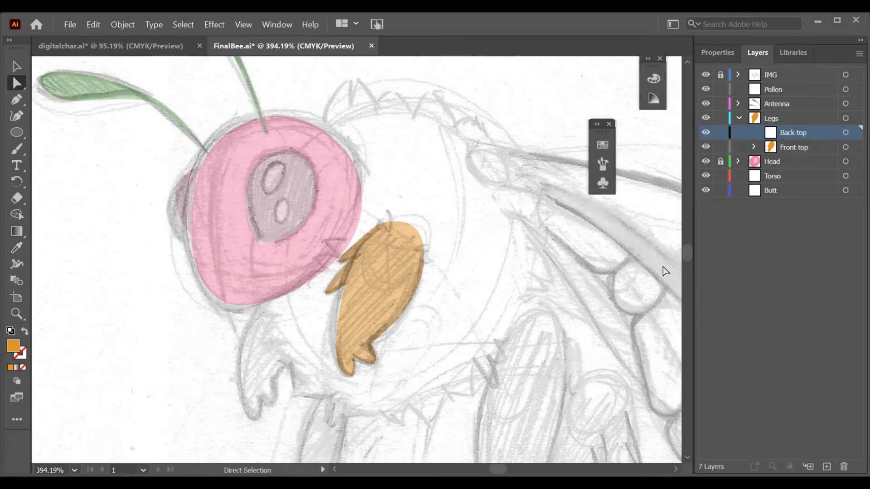
scroll(208, 349, down, 2)
scroll(208, 349, down, 3)
Pen-draw a back leg outline below the head and reshape its bottom curve
key(p)
click(270, 165)
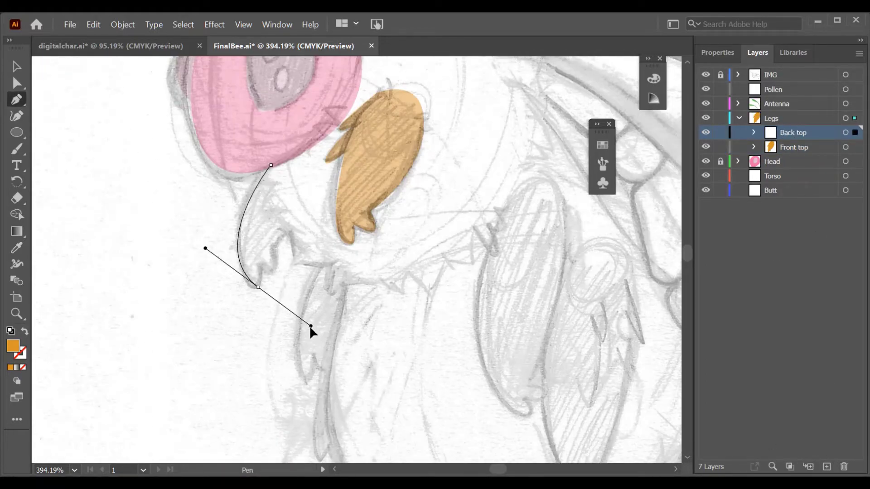
mouse_move(258, 287)
mouse_down()
mouse_move(309, 337)
mouse_move(258, 291)
mouse_move(211, 224)
mouse_move(263, 286)
mouse_move(217, 278)
mouse_move(267, 278)
mouse_move(266, 298)
mouse_up()
key(a)
mouse_move(184, 301)
mouse_down()
mouse_move(281, 272)
mouse_move(272, 272)
mouse_up()
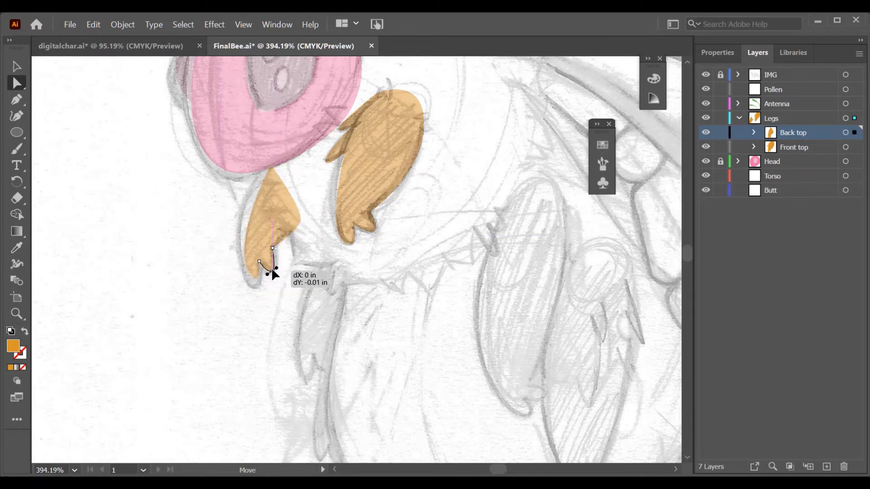
Add another sublayer under Legs named 'Back mid'
click(317, 266)
click(826, 466)
double_click(797, 131)
text(Back mid)
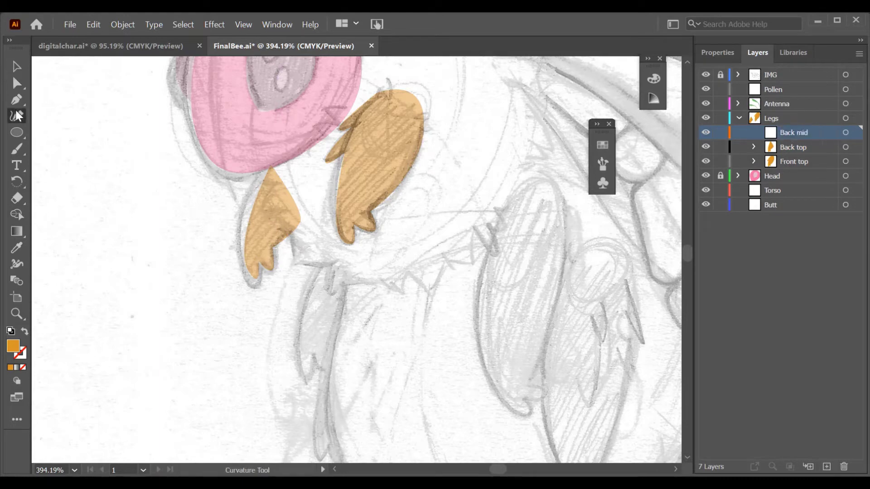
Pen-draw the back middle leg with curved sides and toe points, rounding its toe
click(308, 378)
key(ctrl+z)
key(p)
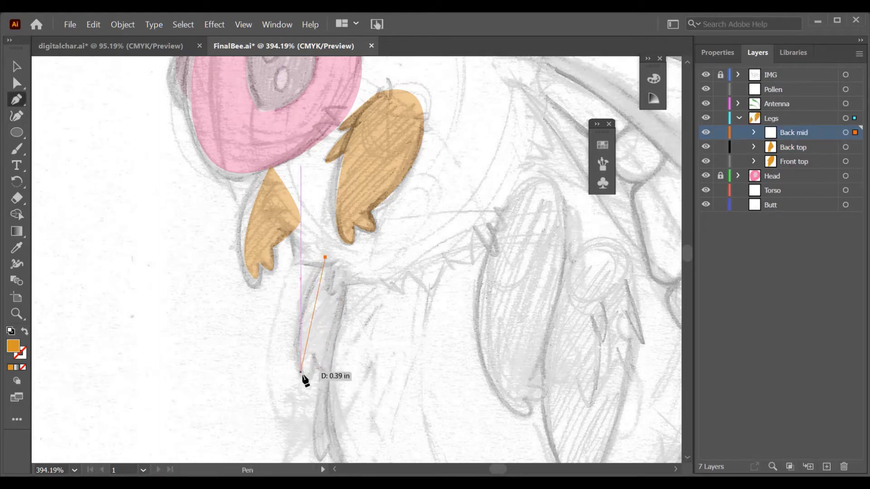
drag(301, 378, 303, 382)
click(315, 356)
click(332, 373)
click(332, 347)
click(361, 300)
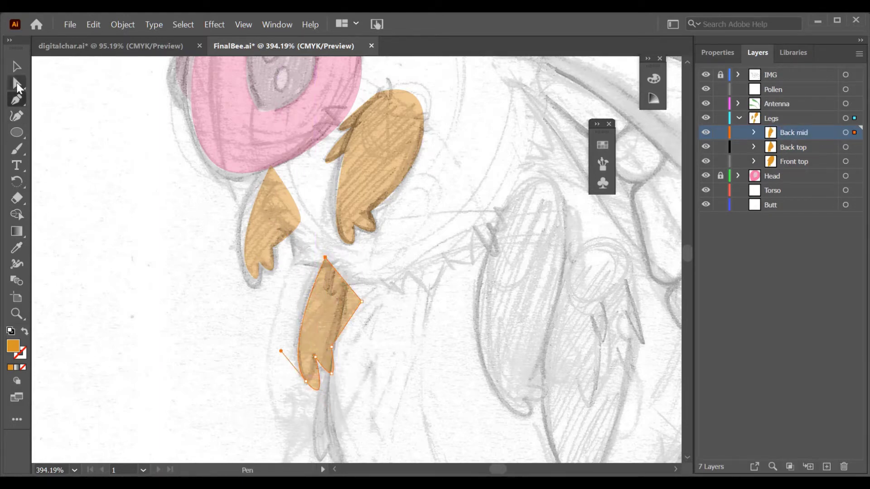
drag(270, 364, 321, 362)
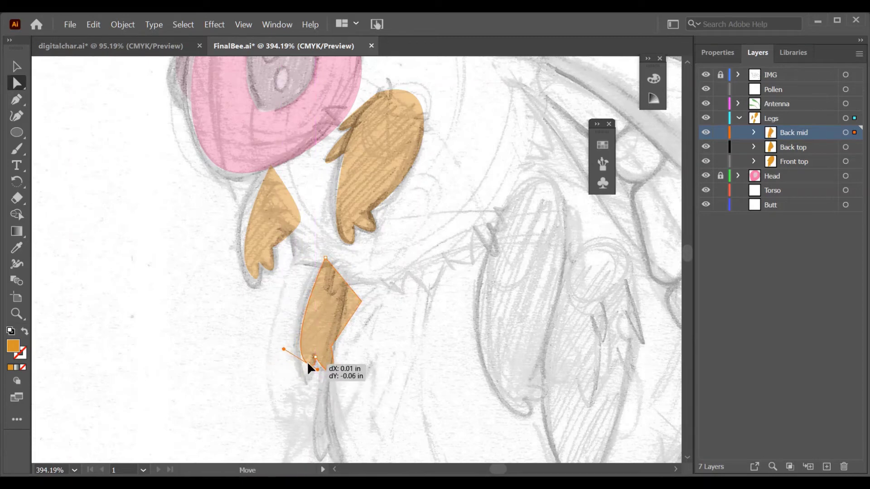
click(385, 346)
Add and rename another sublayer under Legs for the front middle leg
scroll(385, 346, right, 5)
click(826, 466)
double_click(791, 131)
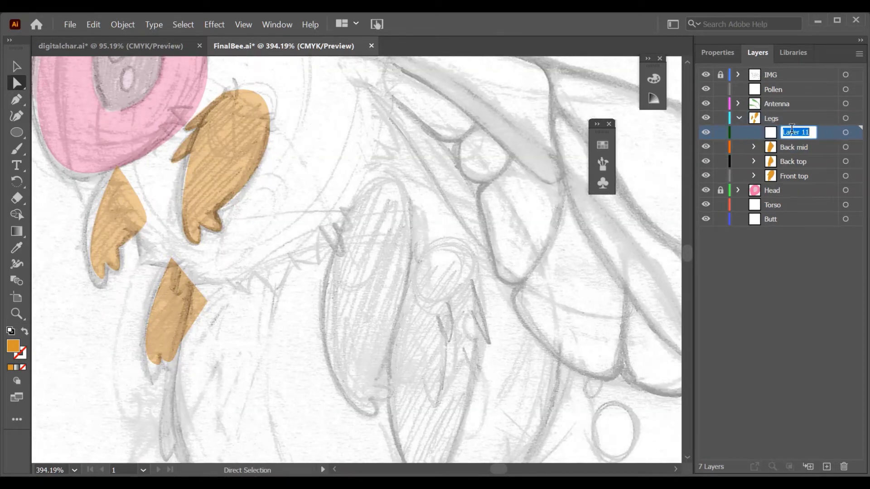
key(p)
scroll(353, 213, down, 3)
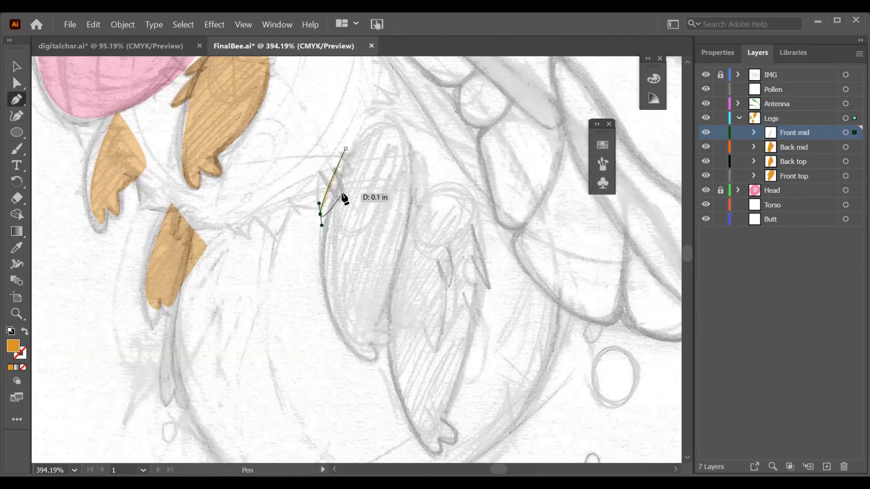
Pen-draw the front middle leg outline from top down to the foot and back
drag(342, 194, 344, 218)
click(356, 186)
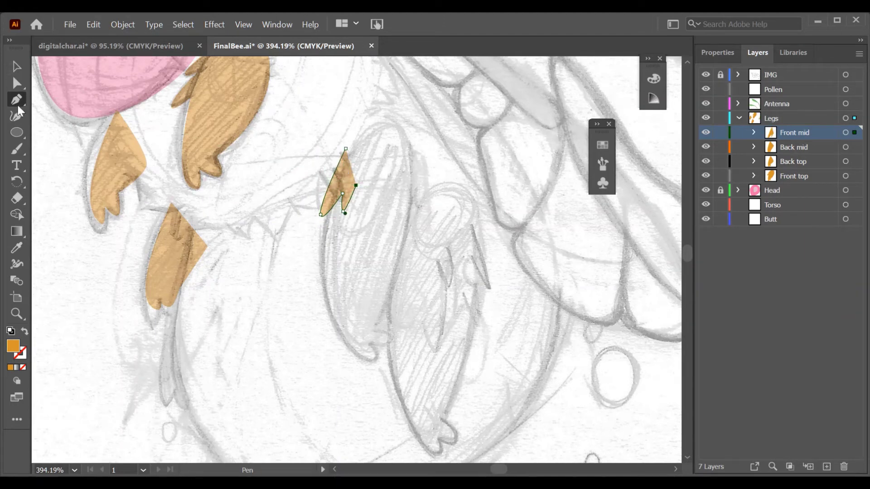
drag(375, 361, 381, 359)
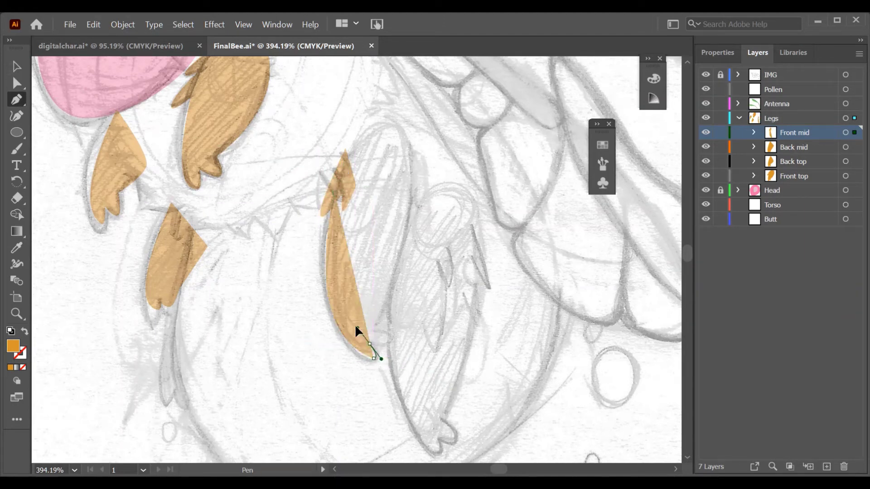
click(392, 339)
drag(415, 193, 408, 131)
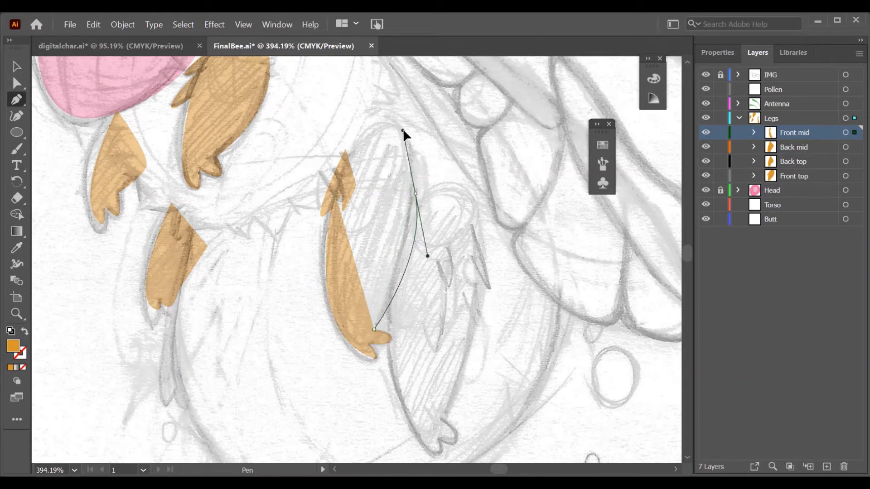
click(345, 149)
Refine the front middle leg's top curve and add an anchor on its upper-right edge
key(v)
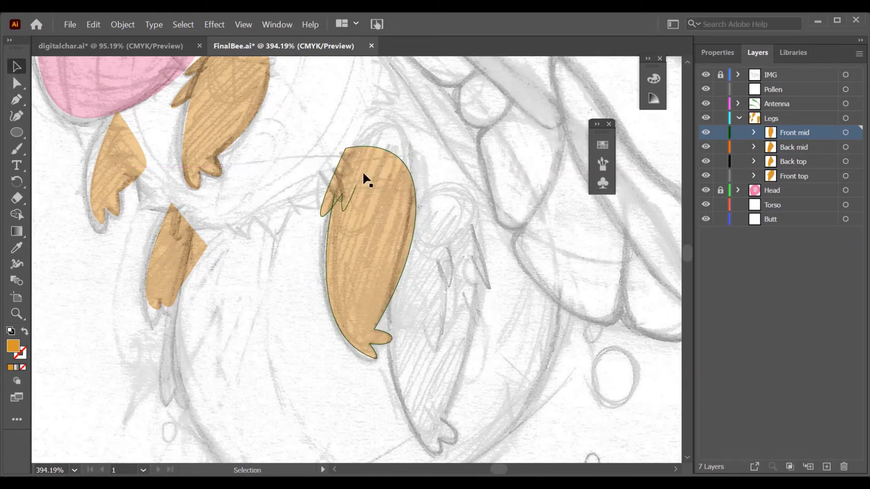
click(365, 178)
mouse_move(345, 148)
mouse_down()
mouse_move(285, 194)
mouse_move(346, 151)
mouse_up()
key(a)
drag(406, 115, 361, 115)
scroll(385, 64, up, 2)
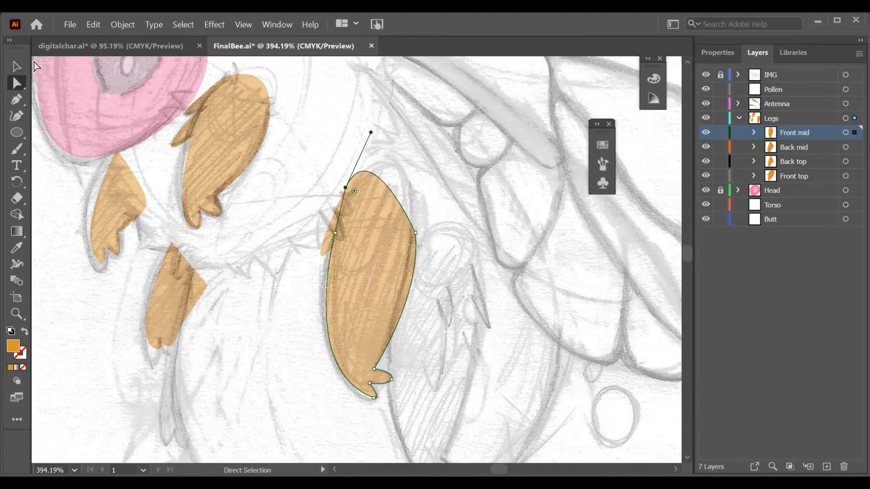
key(p)
click(398, 201)
key(a)
scroll(457, 213, down, 10)
scroll(458, 213, up, 5)
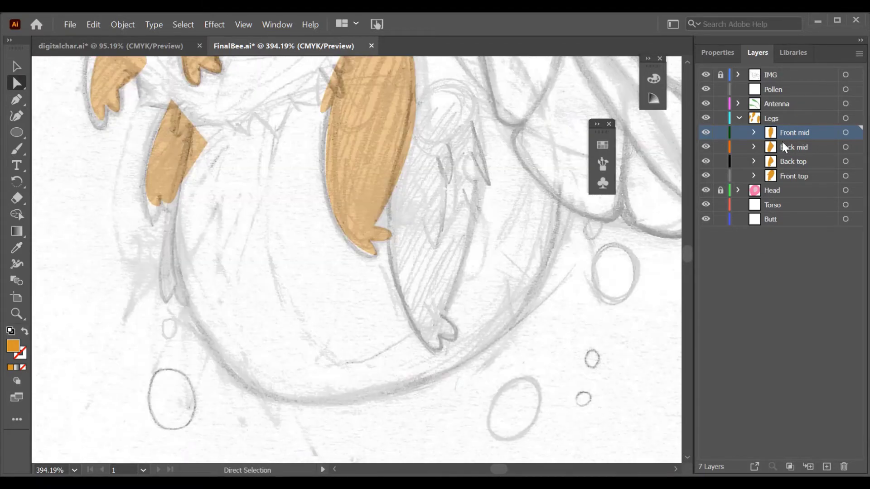
Create a back bottom leg sublayer, move leg artwork into it, and rotate the front middle leg
key(ctrl+l)
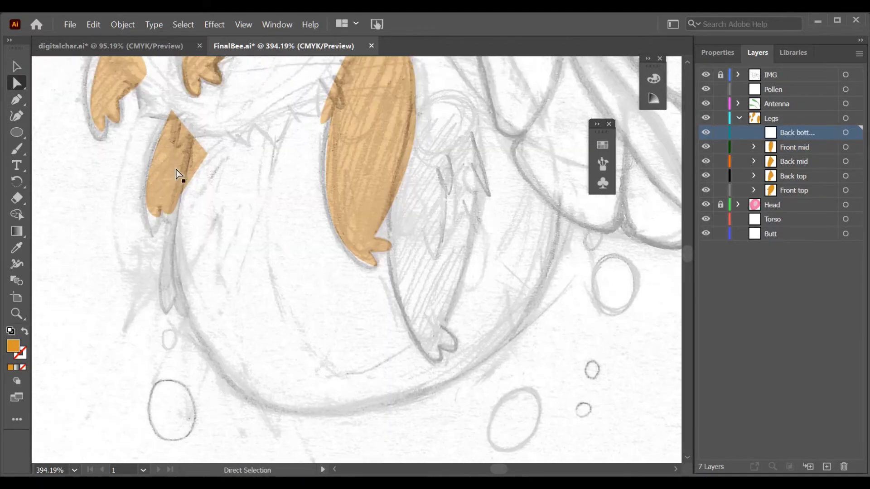
click(178, 174)
scroll(203, 277, up, 4)
scroll(453, 236, up, 1)
click(340, 307)
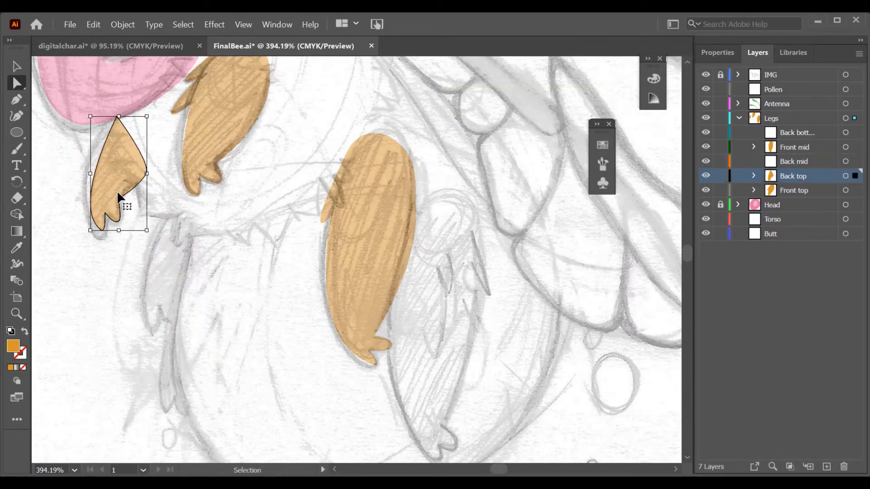
drag(757, 149, 770, 133)
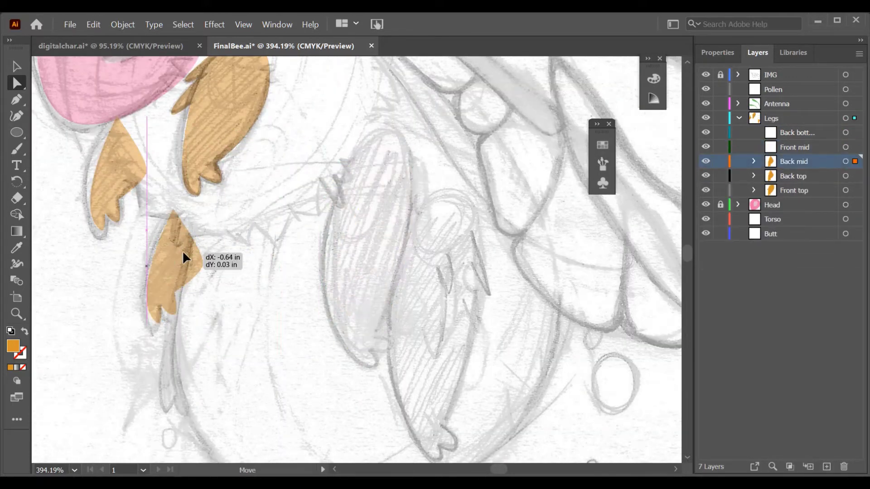
drag(182, 250, 192, 361)
key(ctrl+z)
key(ctrl+z)
key(v)
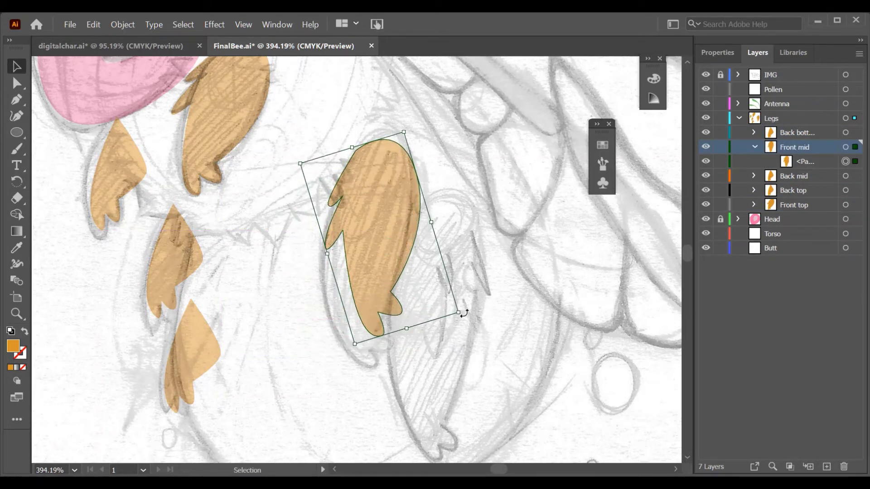
mouse_move(409, 346)
mouse_down()
mouse_move(441, 319)
mouse_move(527, 435)
mouse_up()
Add a 'Fro' sublayer atop Legs and paste a copy of the front middle leg in front
key(ctrl+l)
double_click(790, 132)
text(Front Bot...)
key(ctrl+c)
key(ctrl+f)
scroll(528, 435, up, 3)
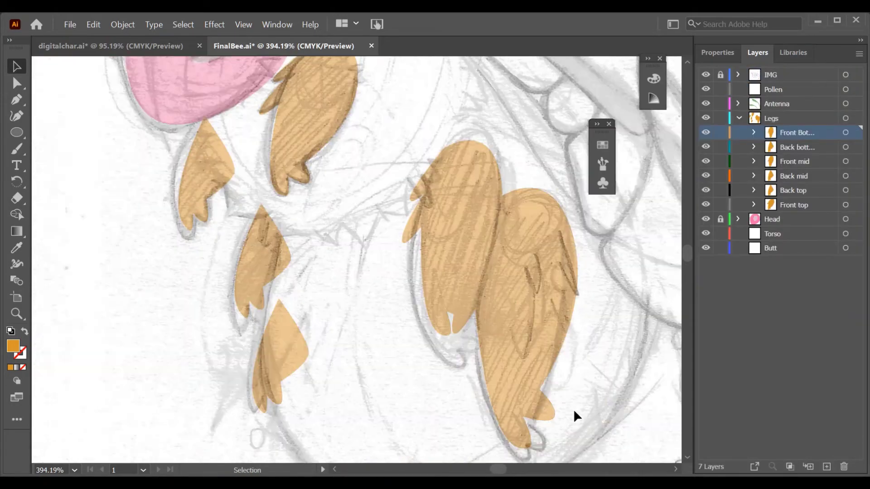
scroll(412, 394, down, 5)
scroll(520, 333, up, 5)
scroll(520, 333, up, 3)
On the Torso layer, draw an ellipse and move and enlarge it behind the head
click(739, 118)
click(773, 234)
scroll(101, 128, up, 3)
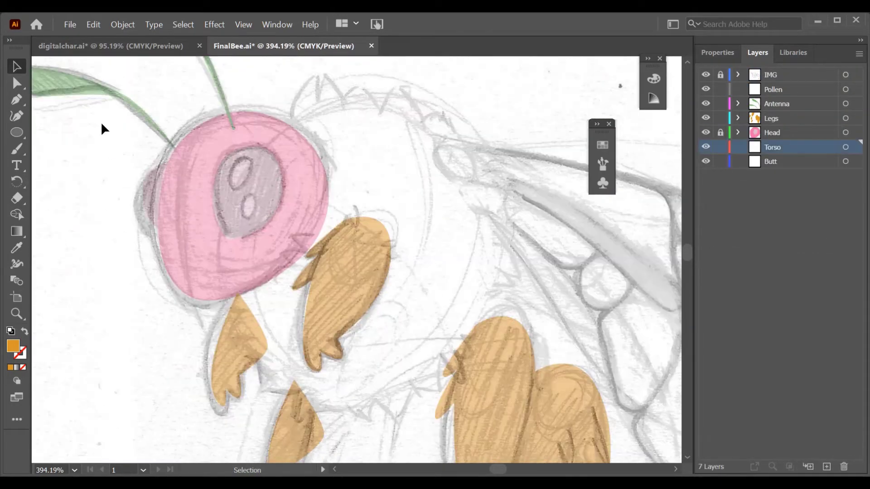
key(l)
drag(392, 255, 528, 391)
right_click(439, 259)
drag(420, 274, 374, 254)
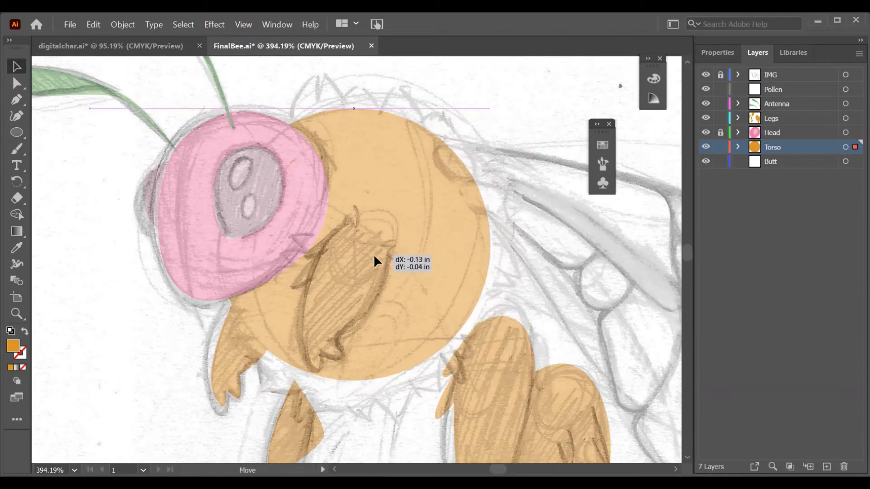
drag(482, 371, 499, 388)
Set the torso ellipse's fill to blue in the Color Picker
click(654, 78)
double_click(12, 346)
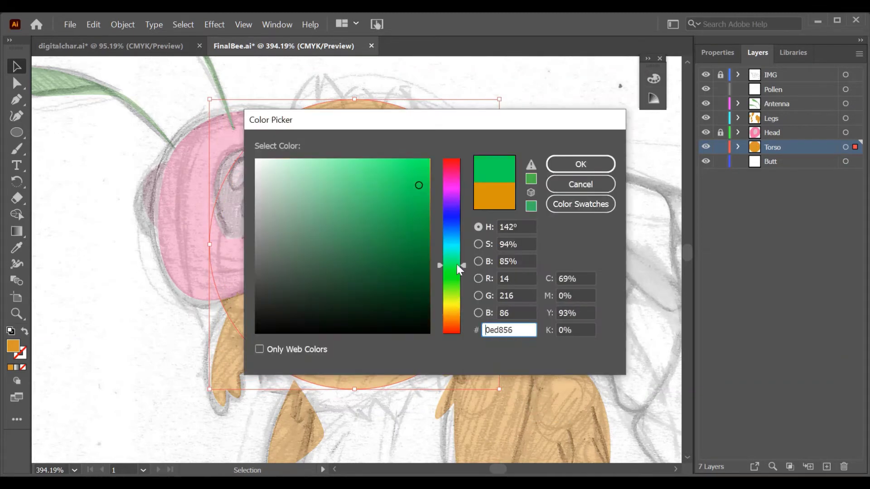
drag(457, 264, 456, 200)
key(Return)
Pen-draw a spiky fuzz tuft along the top of the torso
click(16, 100)
scroll(339, 64, up, 3)
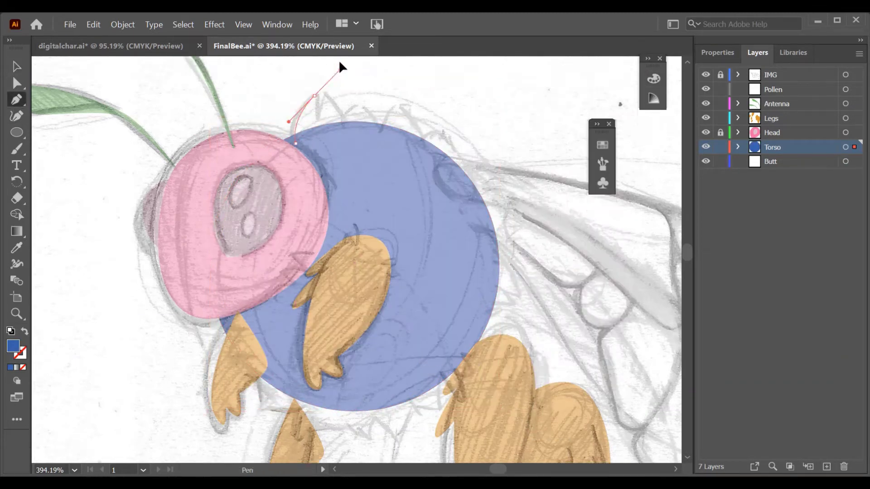
click(295, 180)
click(315, 133)
click(318, 154)
click(324, 127)
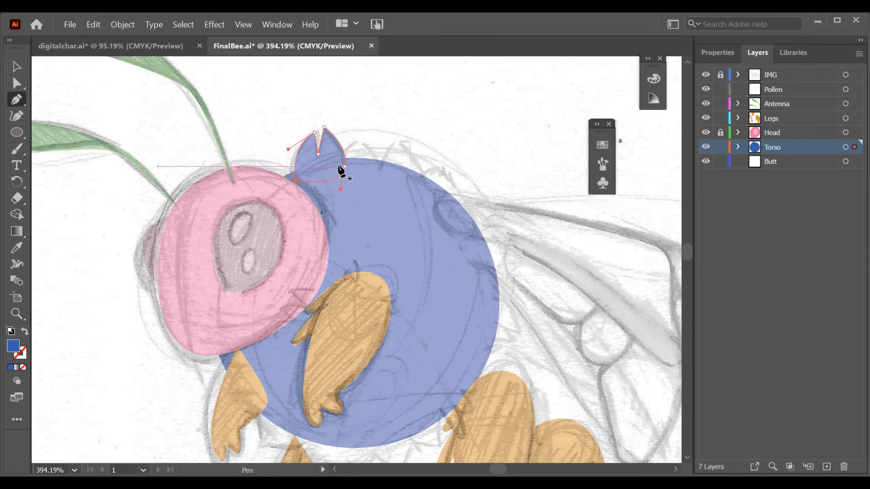
click(377, 167)
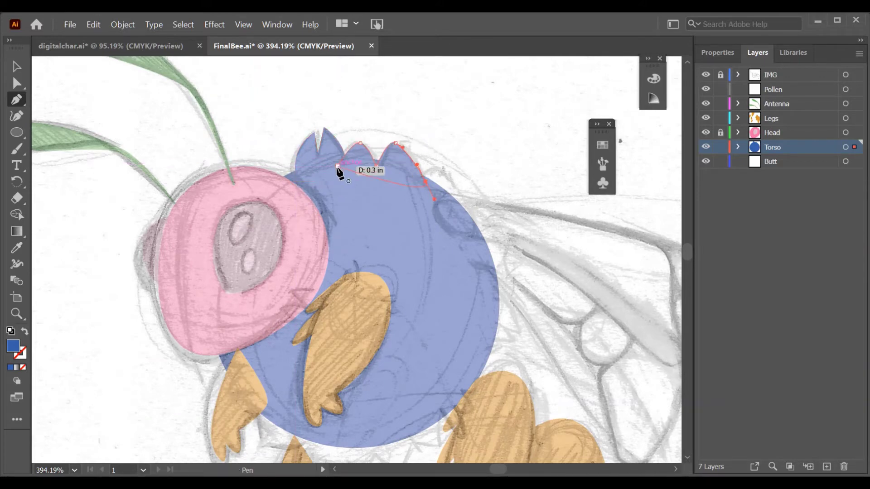
key(v)
click(551, 265)
Draw another curved fuzz tuft near the head
scroll(552, 264, up, 1)
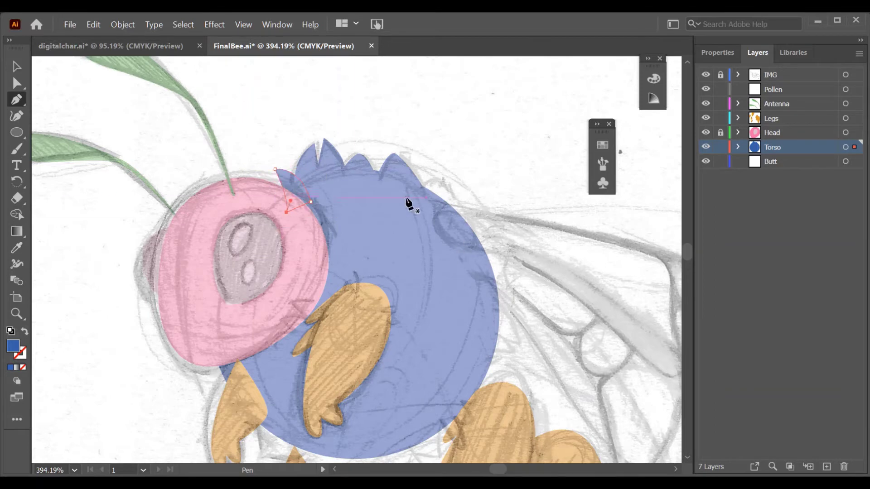
click(411, 203)
mouse_move(442, 176)
mouse_down()
mouse_move(441, 207)
mouse_move(446, 191)
mouse_up()
key(Escape)
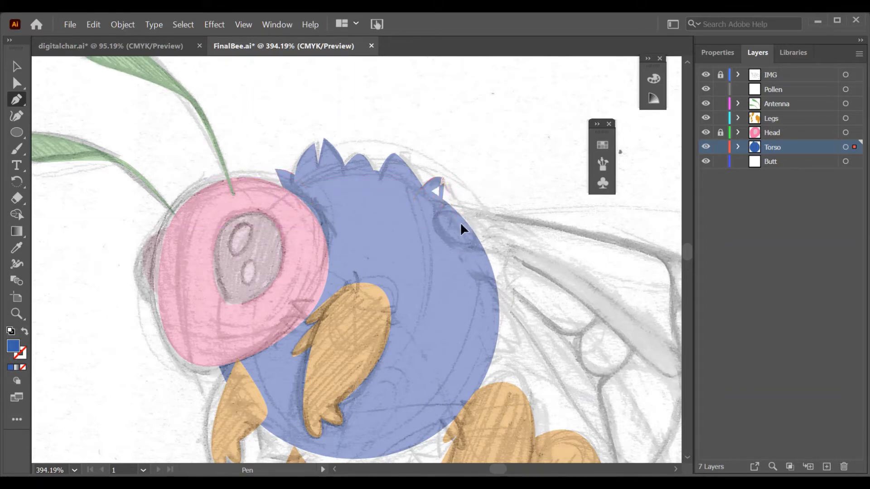
click(411, 203)
scroll(515, 378, down, 3)
scroll(515, 379, down, 1)
Draw fuzz tufts on the torso's lower left and bottom, hiding the Legs layer
click(215, 221)
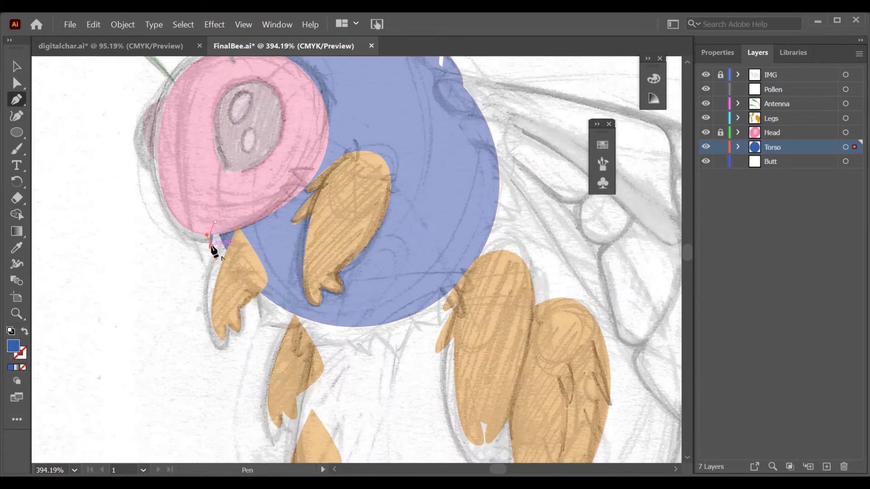
drag(211, 246, 208, 256)
drag(263, 250, 252, 272)
ctrl+click(300, 283)
click(706, 118)
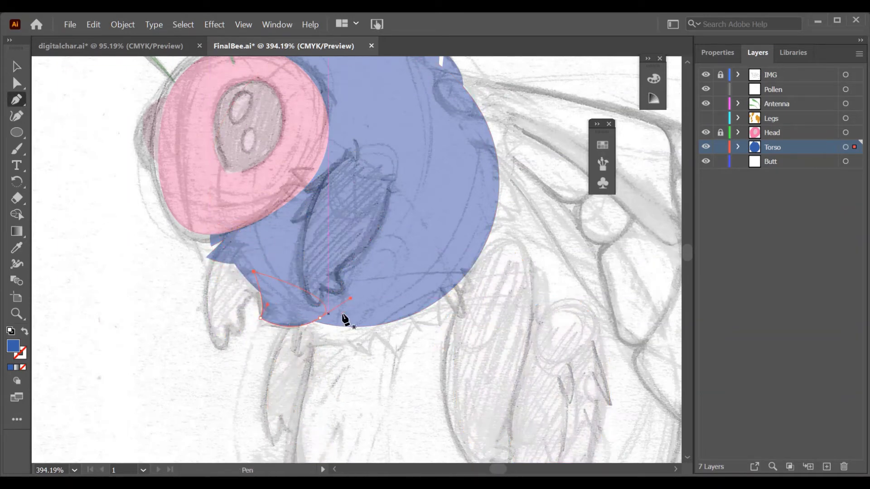
drag(294, 363, 314, 351)
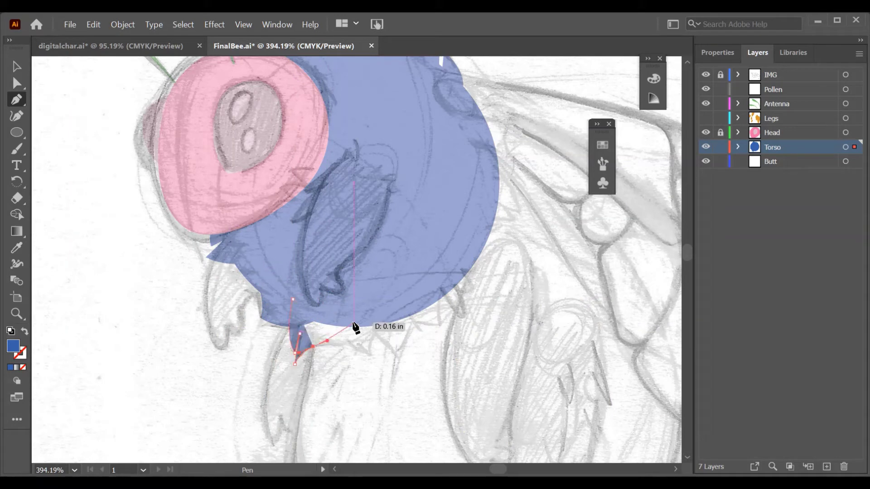
drag(354, 326, 417, 299)
key(v)
scroll(73, 249, up, 3)
scroll(223, 394, down, 2)
Move and rotate spike tufts onto the torso's right, left and lower edges
drag(223, 394, 144, 333)
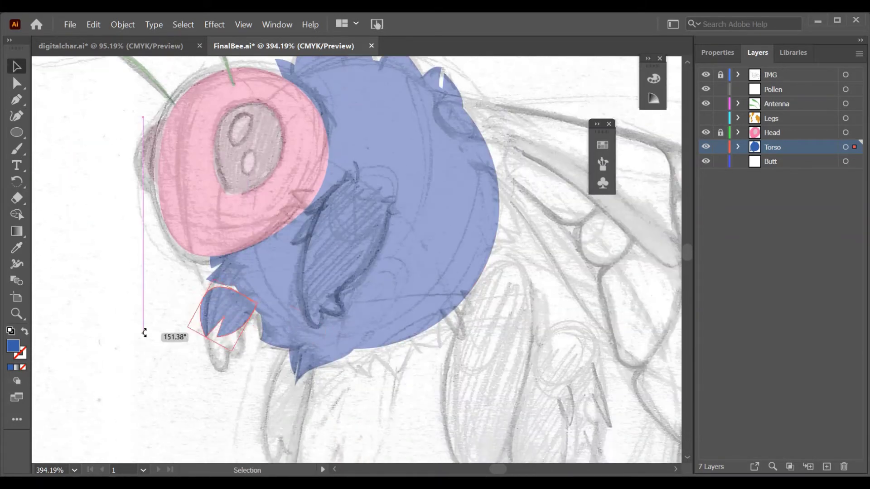
scroll(382, 289, up, 2)
drag(229, 385, 396, 127)
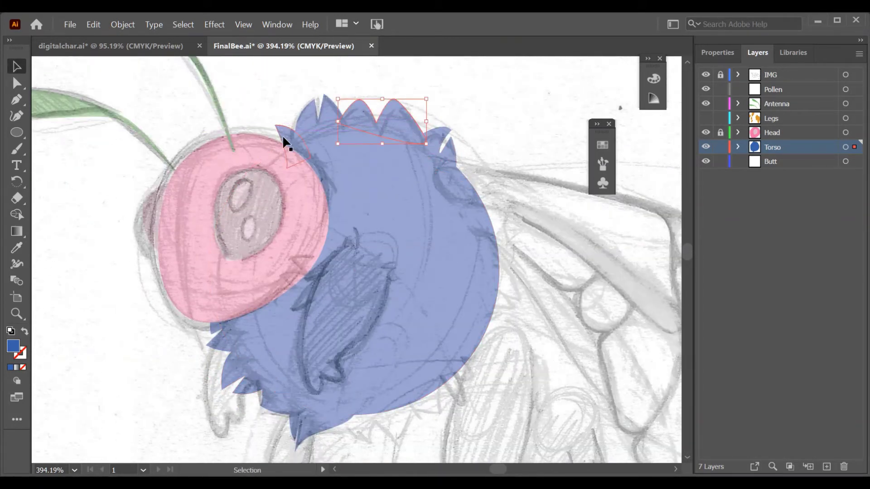
mouse_move(285, 143)
mouse_down()
mouse_move(484, 359)
mouse_move(537, 335)
mouse_up()
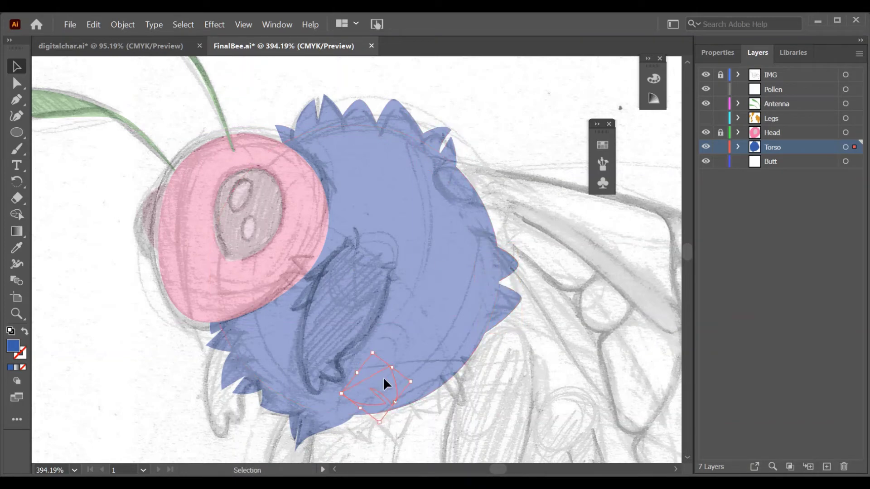
drag(383, 376, 390, 401)
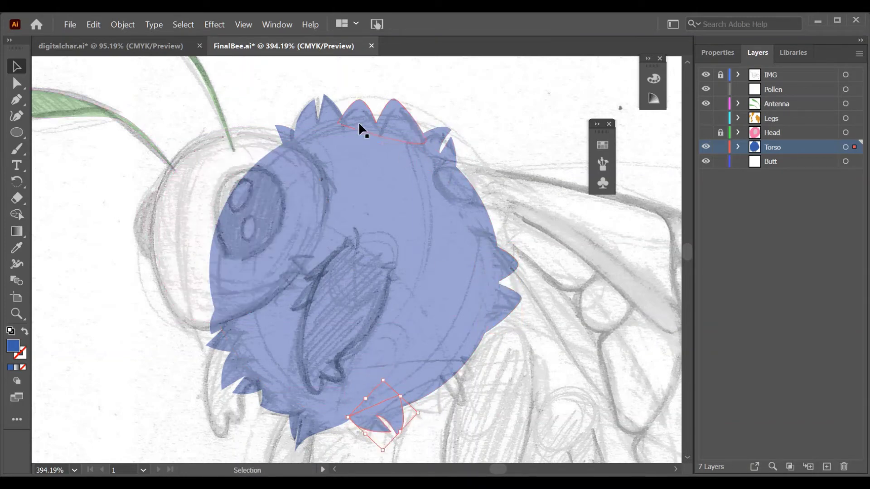
drag(358, 124, 212, 255)
drag(183, 334, 164, 320)
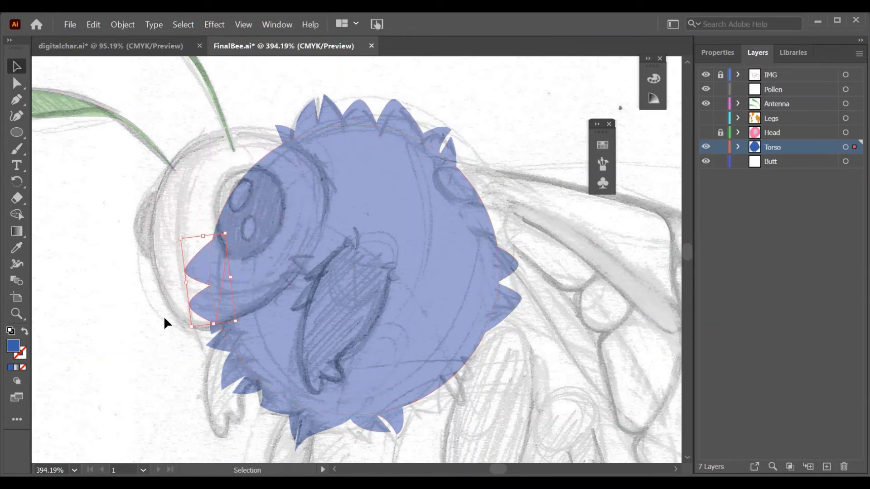
mouse_move(209, 276)
mouse_down()
mouse_move(233, 204)
mouse_move(255, 205)
mouse_up()
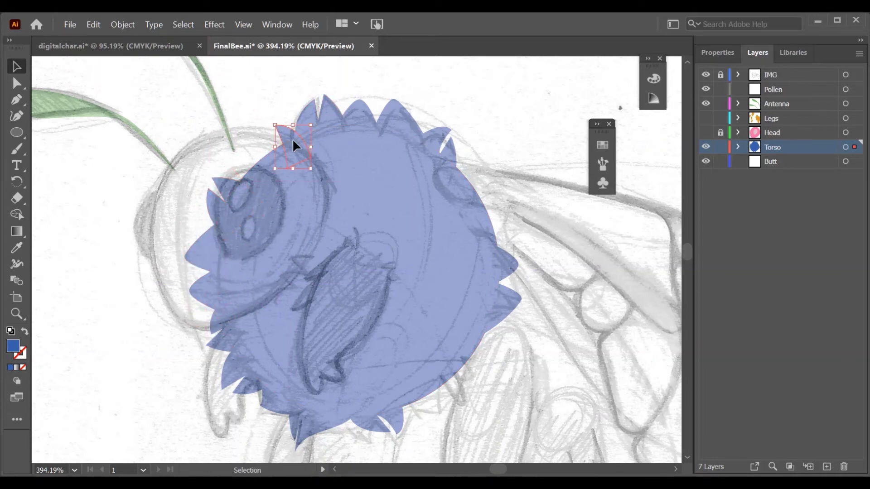
drag(294, 144, 518, 351)
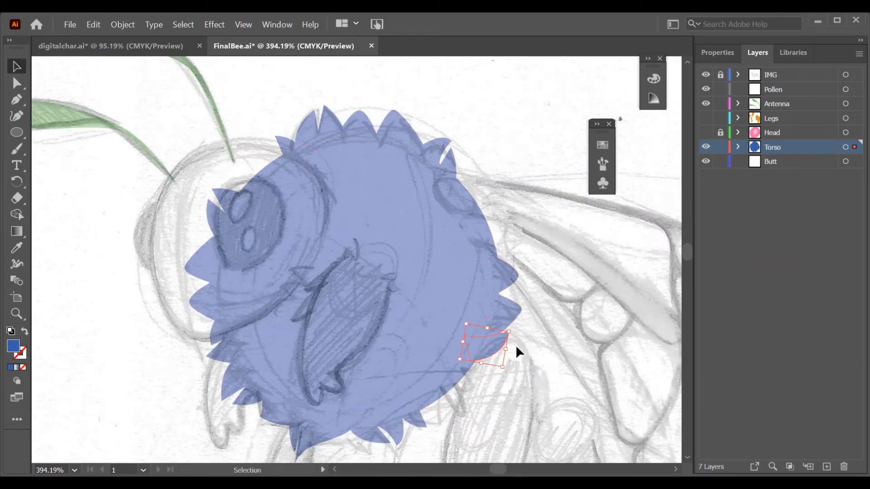
Place more spikes on the torso's right and lower-right edges, one pointing upward
click(345, 121)
drag(310, 437, 422, 230)
drag(471, 215, 506, 315)
drag(269, 219, 282, 164)
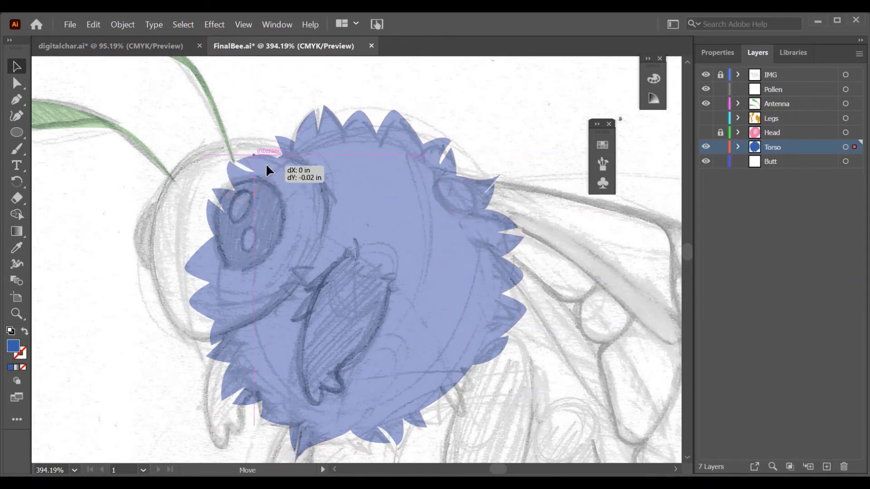
drag(235, 359, 469, 362)
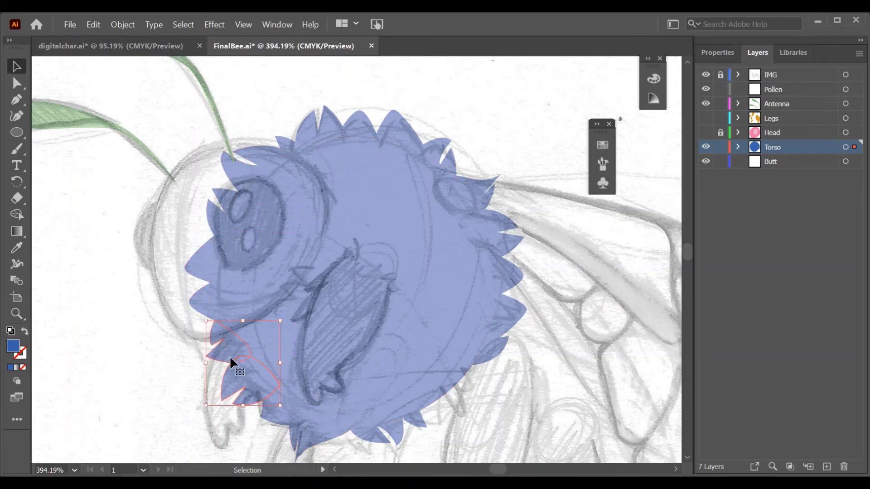
click(556, 422)
scroll(556, 422, up, 1)
scroll(557, 429, down, 2)
Show the Head layer, keep Legs hidden, and lock the Torso and Antenna layers
click(216, 130)
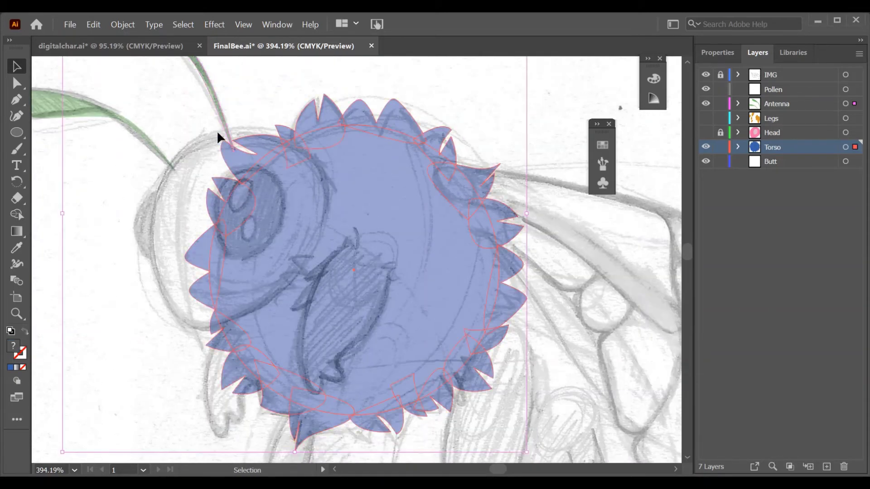
click(717, 52)
click(757, 52)
click(705, 132)
click(705, 118)
click(720, 103)
click(720, 146)
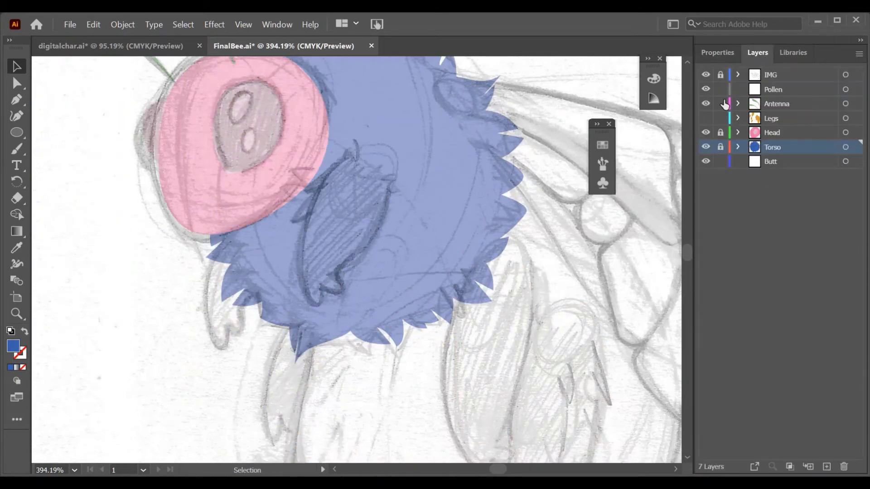
scroll(628, 252, down, 5)
Draw the rear abdomen outline on the Butt layer with the Curvature tool and fill it purple
scroll(447, 260, up, 3)
key(z)
scroll(266, 312, down, 2)
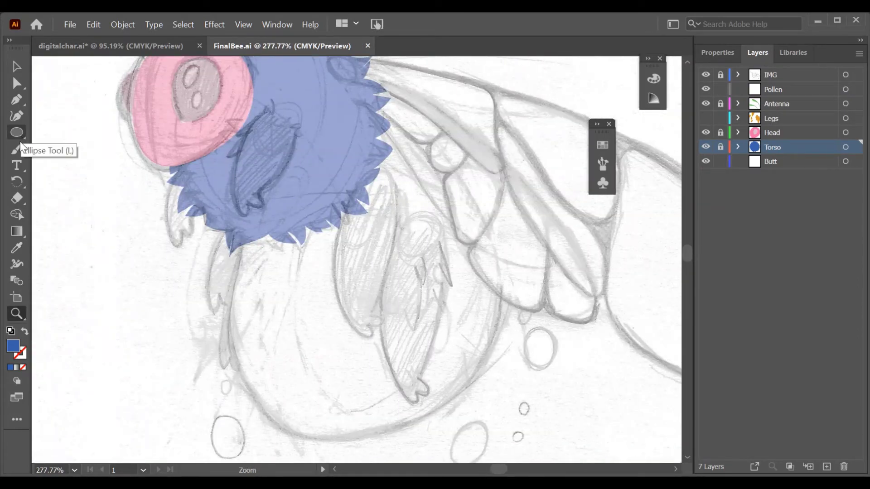
click(17, 115)
click(770, 161)
click(241, 218)
click(286, 430)
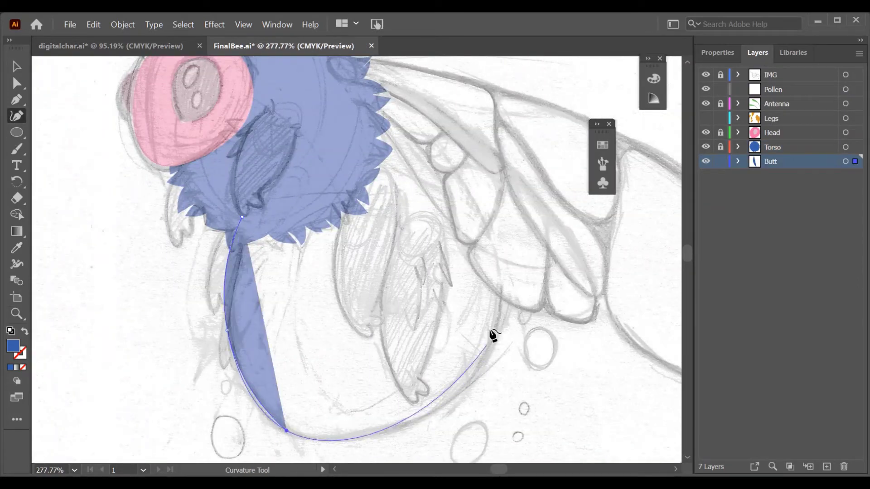
click(502, 299)
click(241, 217)
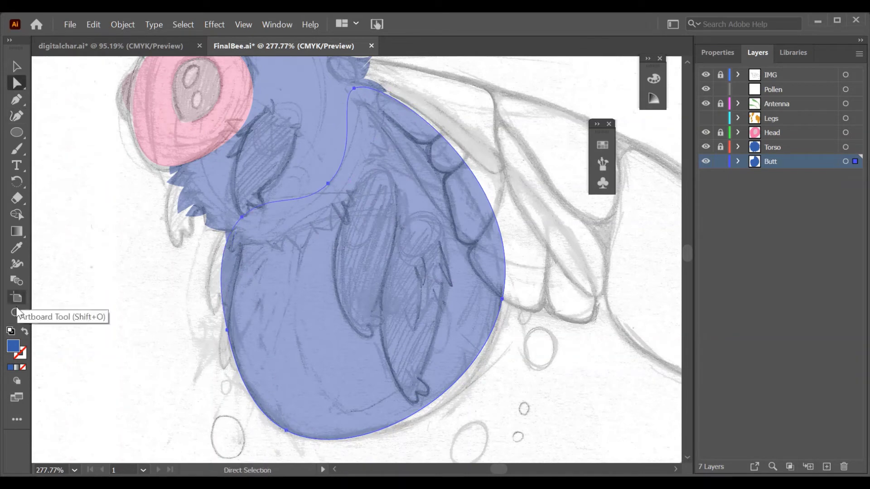
click(17, 83)
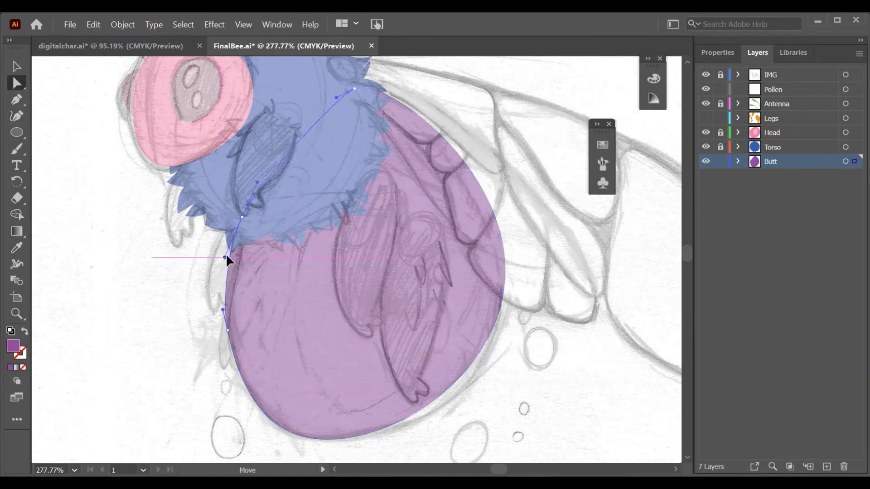
Reshape the abdomen's upper-right curve with Direct Selection, then save the document
click(502, 299)
drag(527, 180, 508, 150)
scroll(378, 388, down, 4)
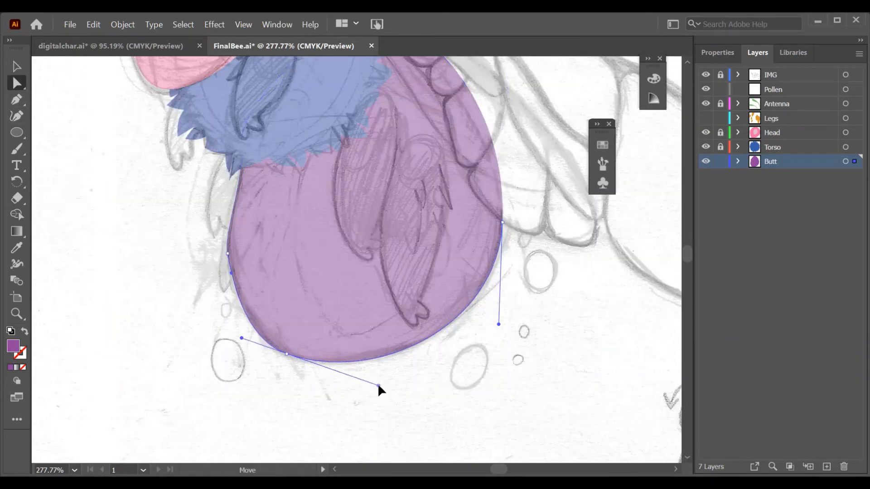
click(324, 414)
scroll(296, 338, up, 5)
scroll(297, 338, up, 2)
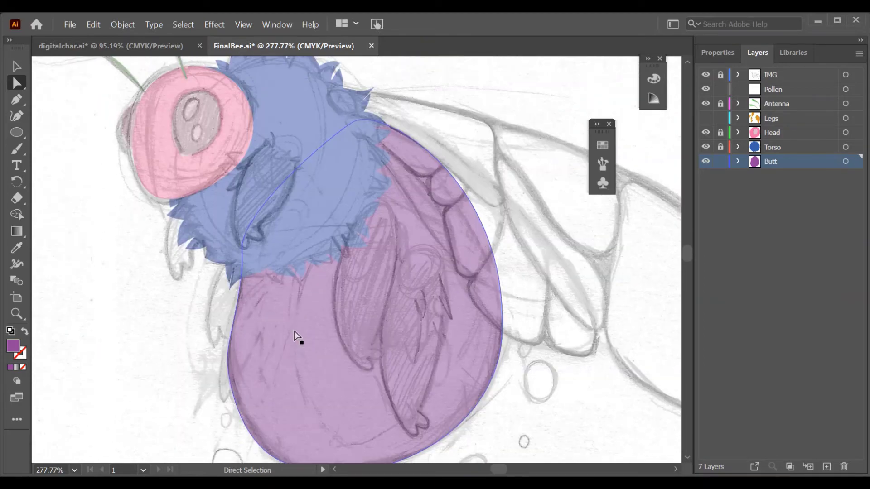
scroll(295, 338, down, 3)
key(ctrl+s)
scroll(295, 338, up, 3)
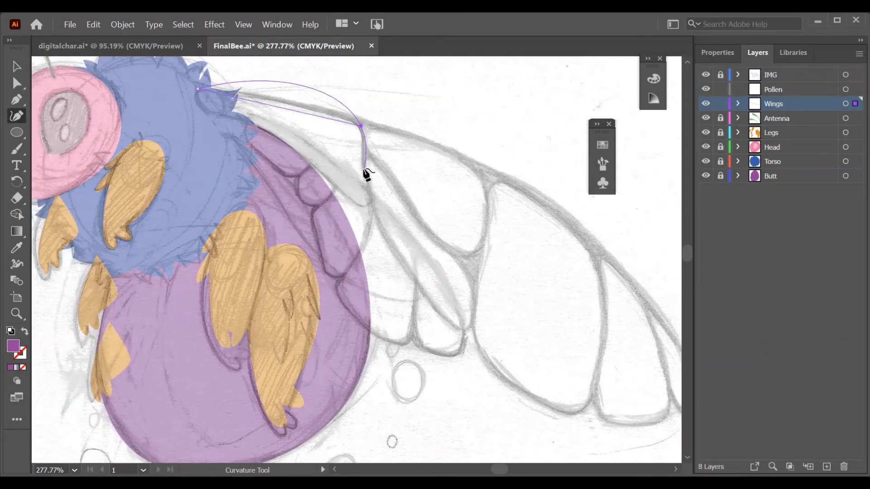
Draw the first wing panel with the Curvature tool and give it a red fill
click(363, 168)
click(370, 205)
click(198, 89)
key(a)
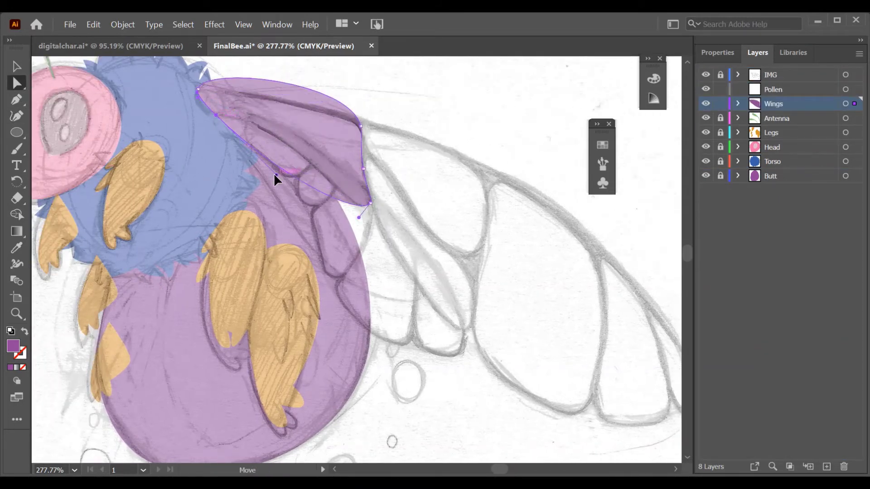
scroll(208, 67, up, 1)
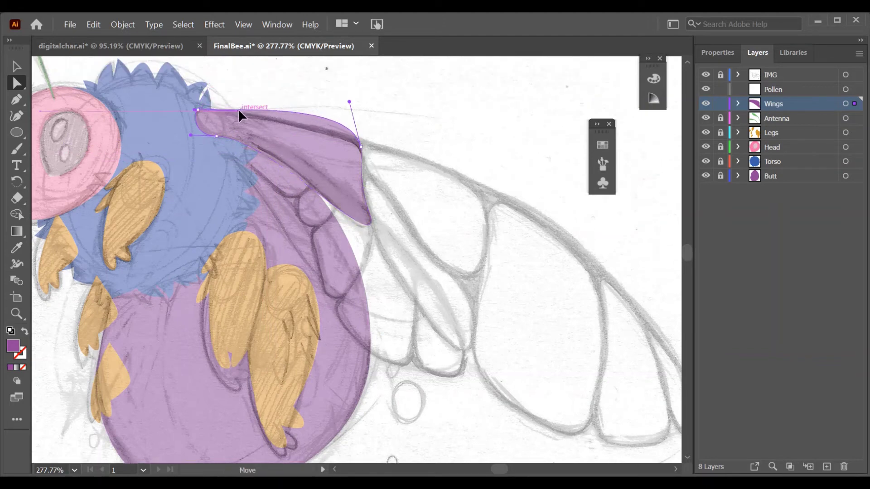
double_click(18, 347)
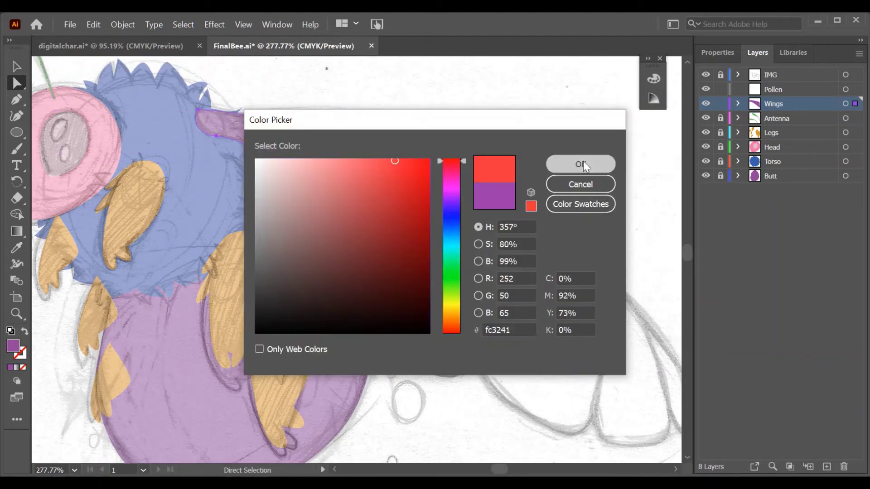
click(585, 162)
Draw the second red wing panel following the sketch
key(shift+grave)
scroll(283, 151, right, 4)
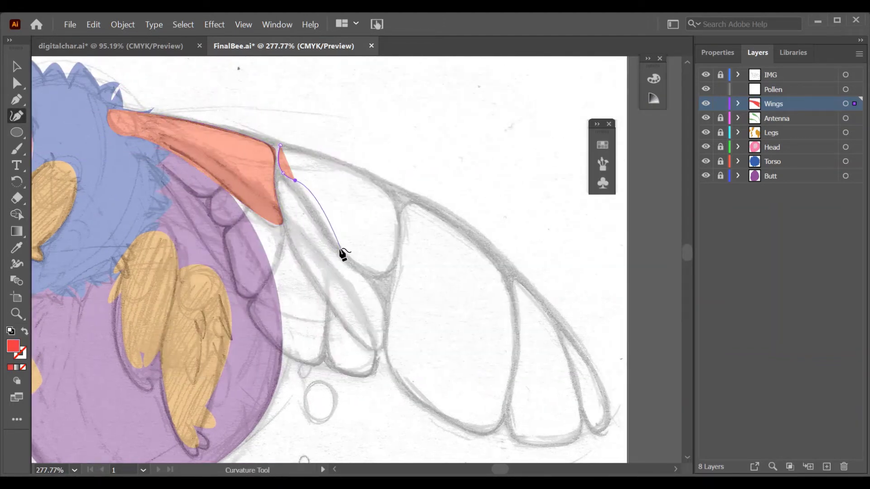
click(336, 247)
click(383, 274)
click(393, 196)
click(280, 145)
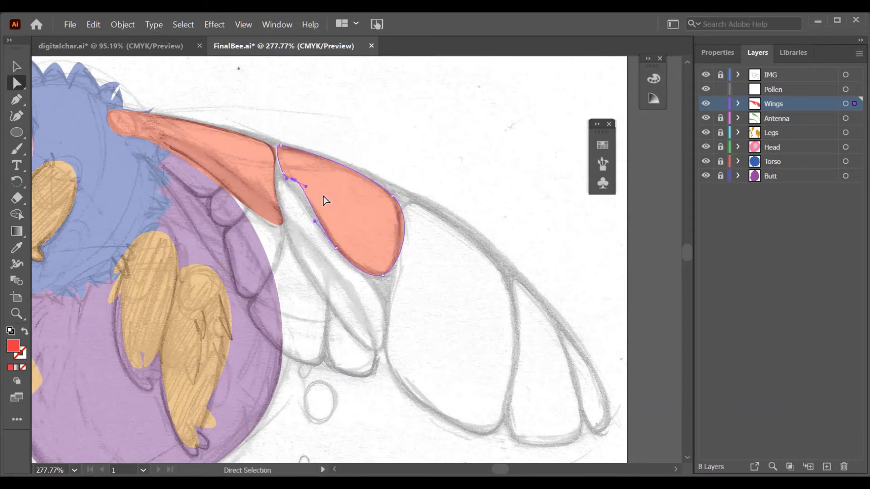
click(411, 291)
Draw the narrow wing panel and bulge out its lower curve with Direct Selection
scroll(411, 291, right, 2)
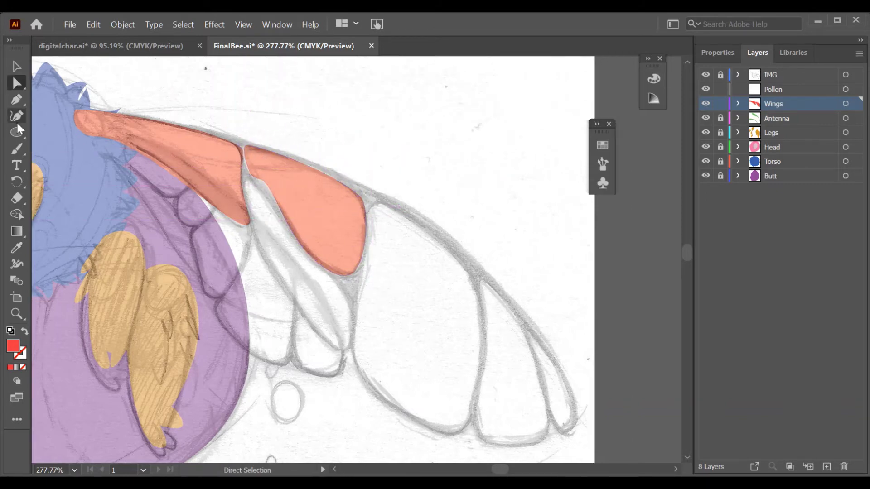
click(327, 276)
click(344, 348)
click(257, 241)
click(245, 179)
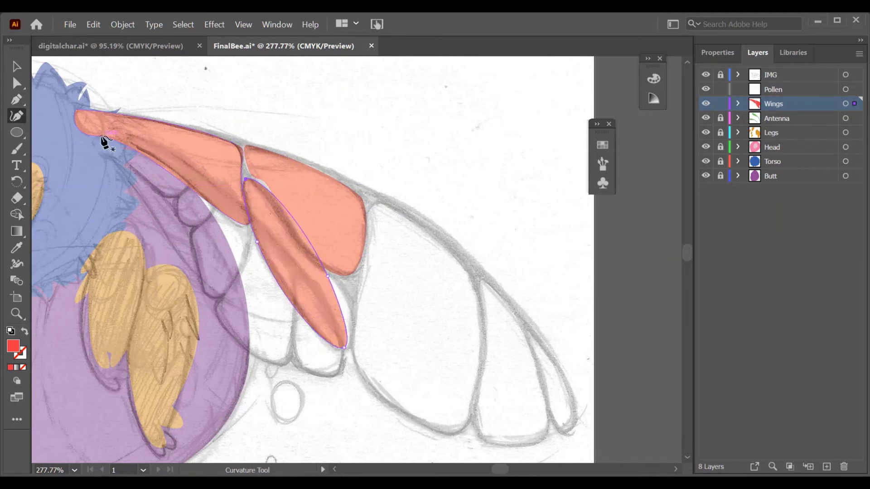
drag(327, 279, 348, 292)
click(256, 239)
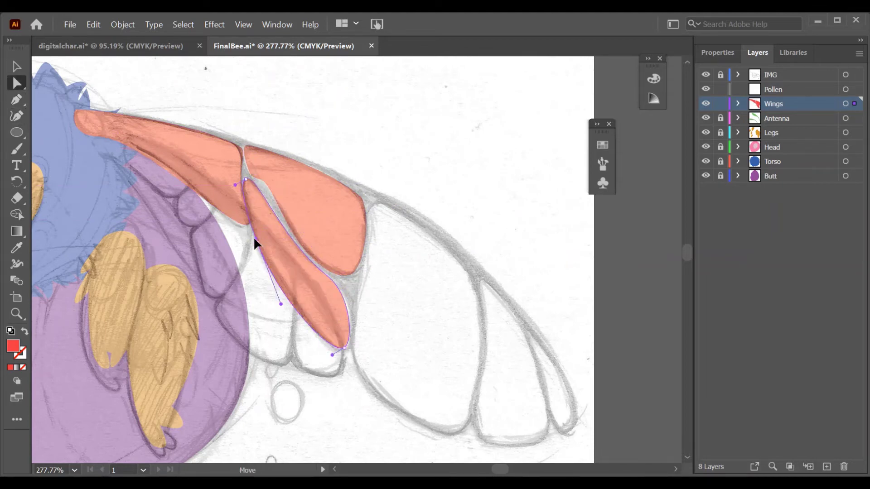
drag(278, 235, 283, 242)
click(270, 188)
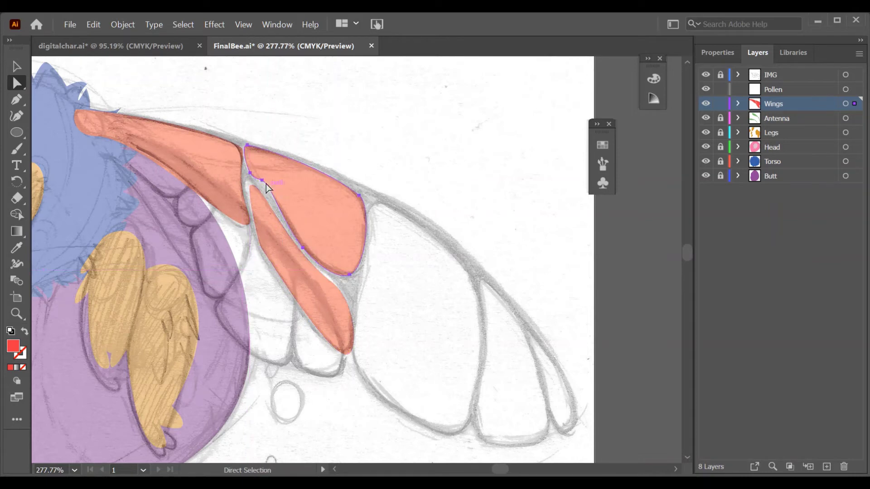
scroll(335, 254, right, 3)
click(402, 325)
Draw the big lower wing panel along the sketch
scroll(355, 305, down, 2)
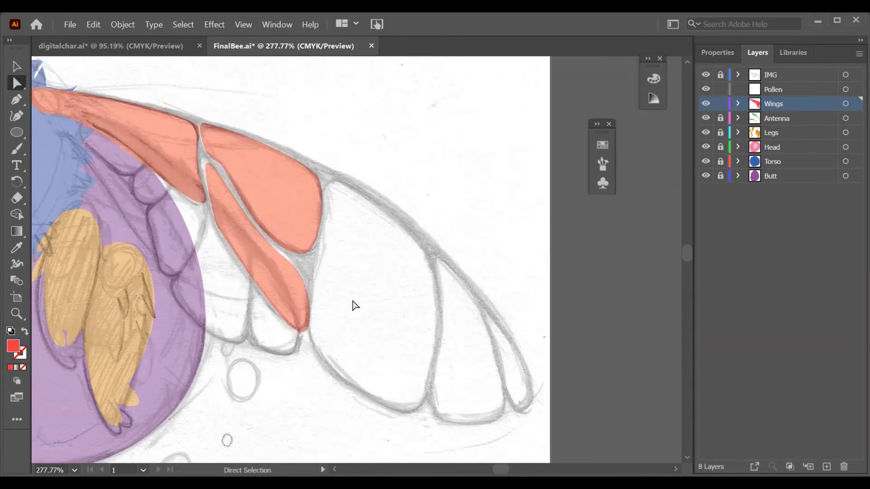
click(418, 408)
click(310, 338)
click(328, 217)
click(330, 177)
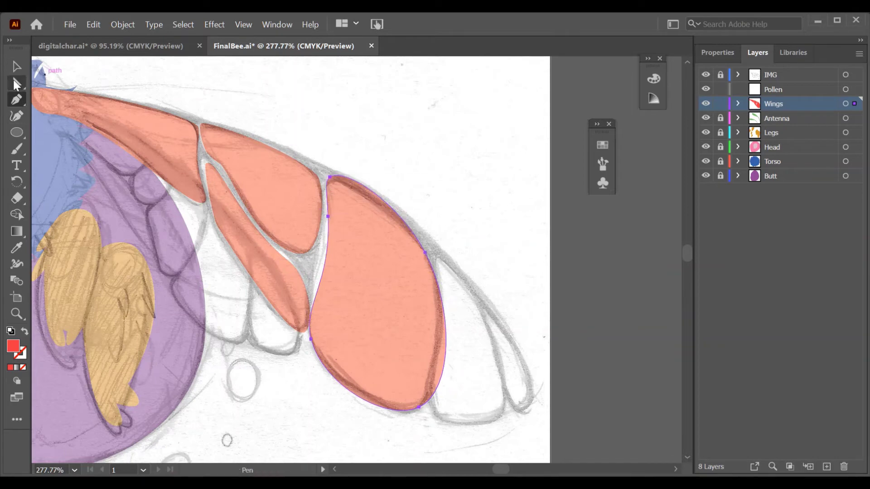
scroll(494, 339, down, 3)
click(303, 245)
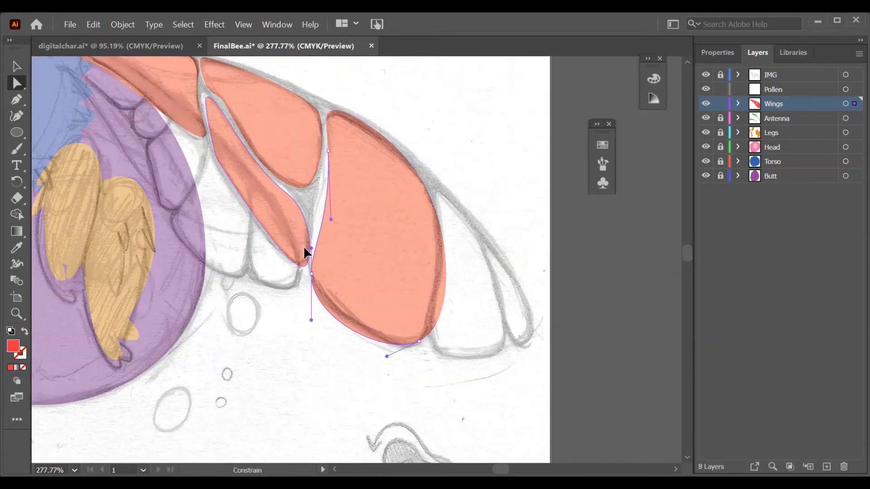
scroll(181, 226, right, 4)
click(57, 203)
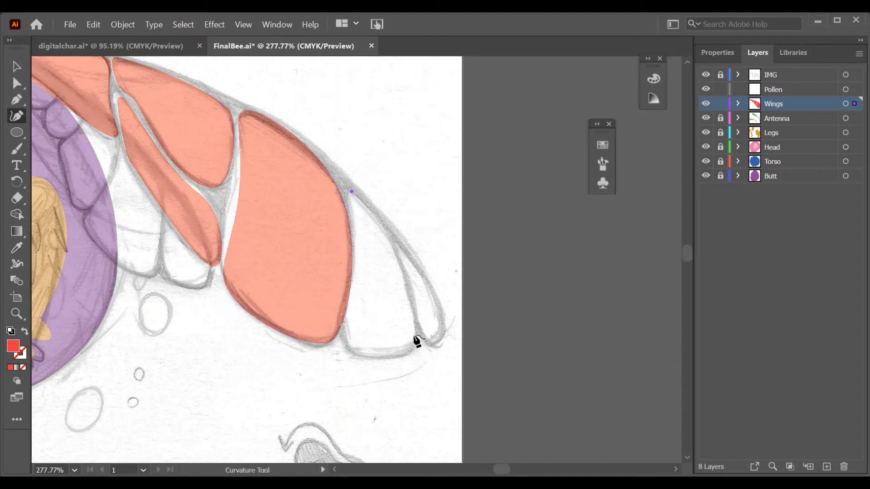
Draw the last small wing panel, undoing and redoing to restore it
click(417, 341)
click(352, 191)
key(a)
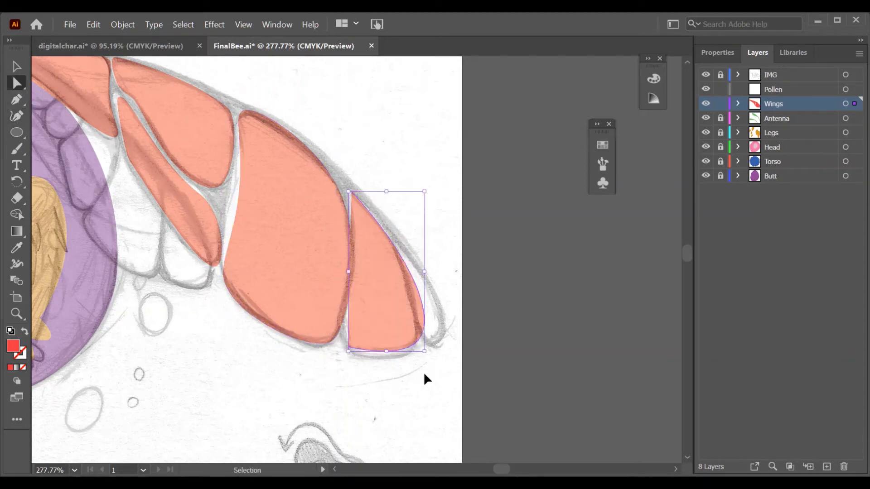
key(ctrl+z)
key(ctrl+shift+z)
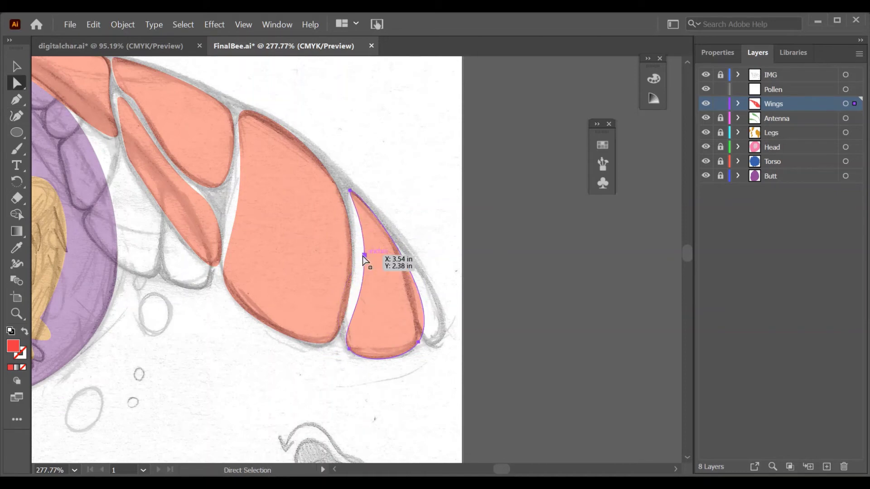
scroll(362, 369, right, 1)
key(ctrl+shift+z)
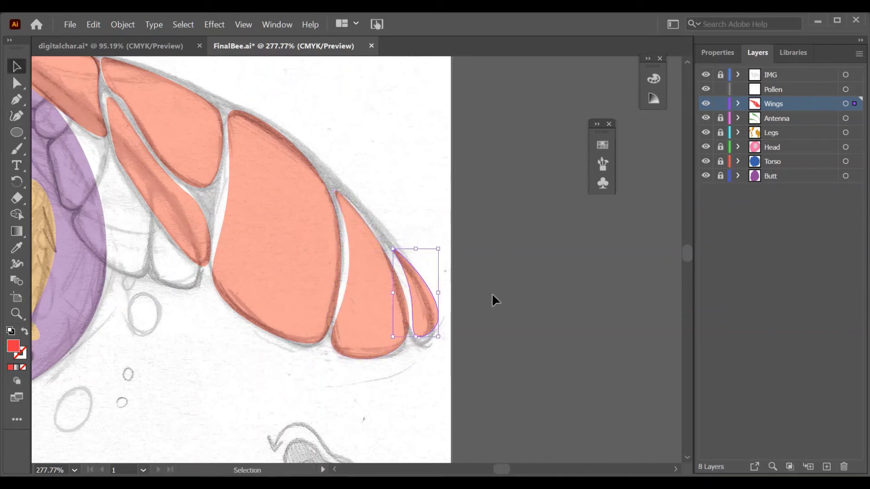
scroll(453, 331, up, 3)
Hide the pencil sketch layer and reshape the big red wing panel's curve
click(400, 223)
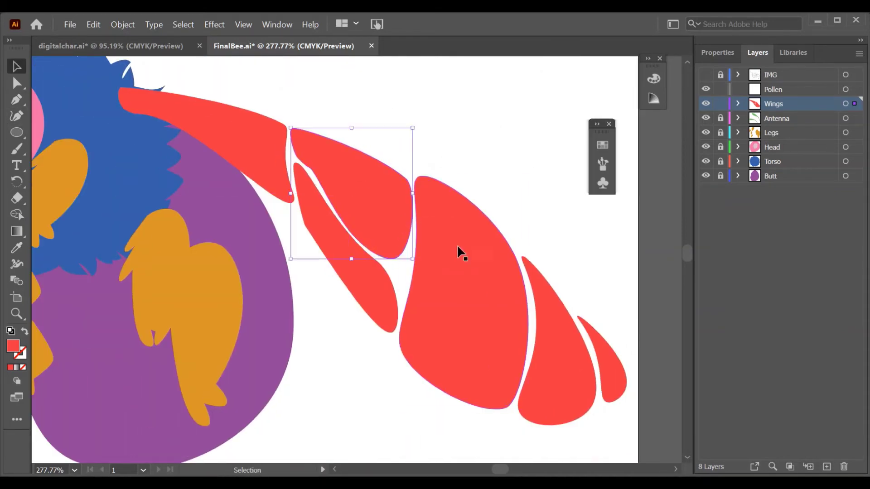
key(a)
click(418, 179)
drag(494, 212, 503, 224)
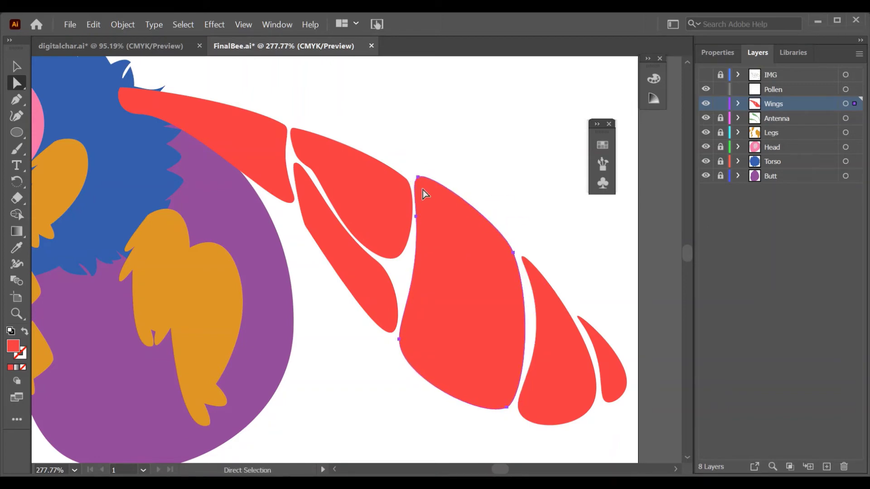
key(v)
click(179, 240)
scroll(178, 240, up, 2)
Draw a closed black wing-backing shape and send it behind the red panels
double_click(13, 346)
click(567, 170)
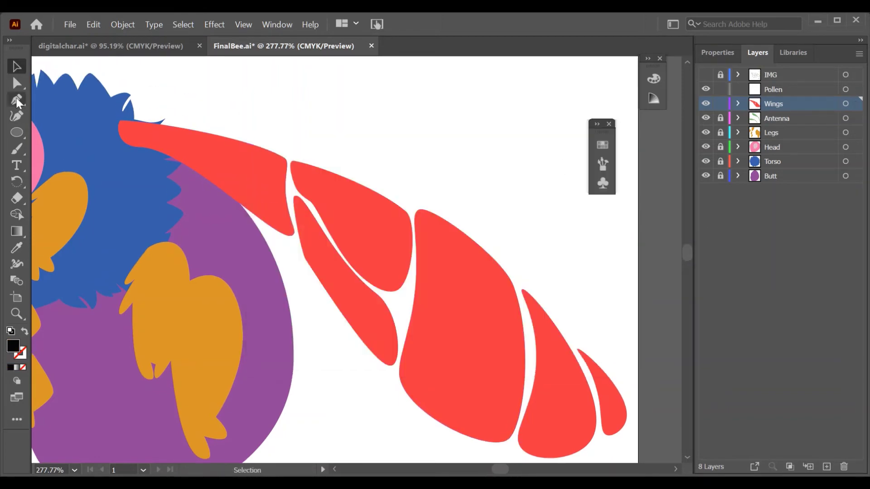
scroll(566, 407, down, 3)
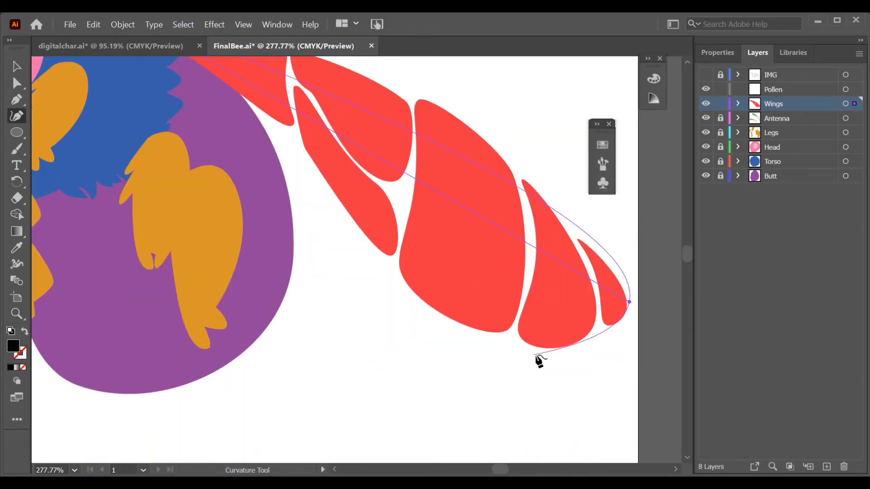
click(495, 343)
scroll(498, 349, up, 2)
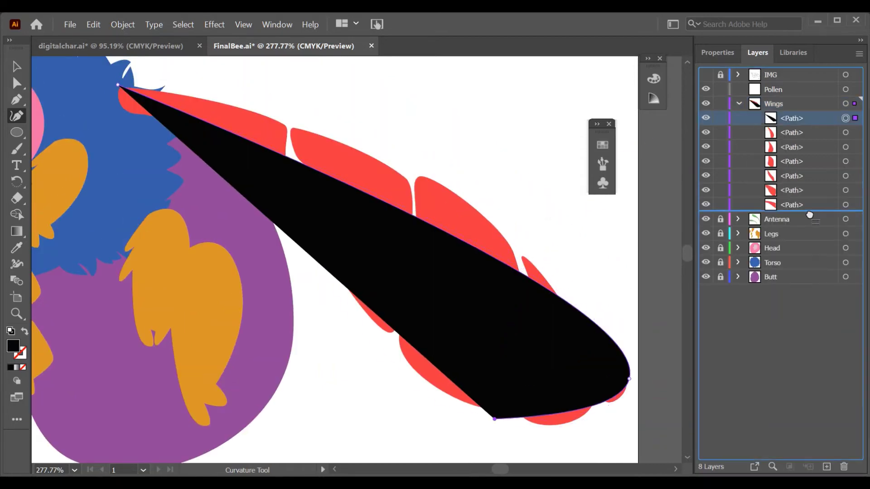
key(ctrl+shift+bracketleft)
click(291, 216)
click(119, 89)
Adjust the black outline's top-left and bottom anchors so it hugs the red panels
key(a)
scroll(140, 227, up, 4)
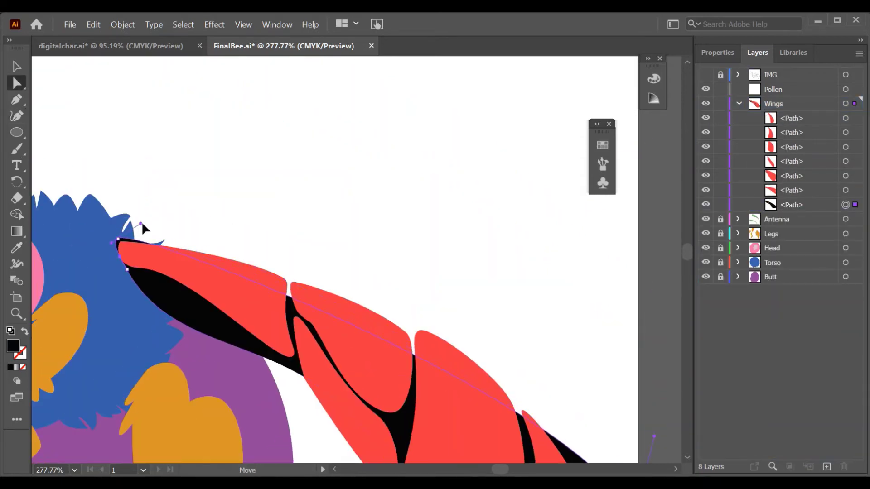
scroll(349, 238, down, 5)
scroll(498, 253, up, 1)
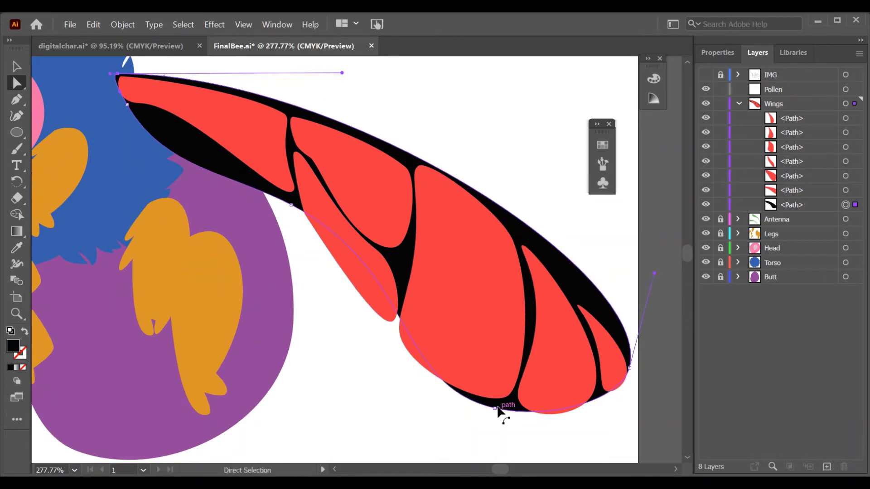
click(494, 408)
drag(630, 380, 629, 380)
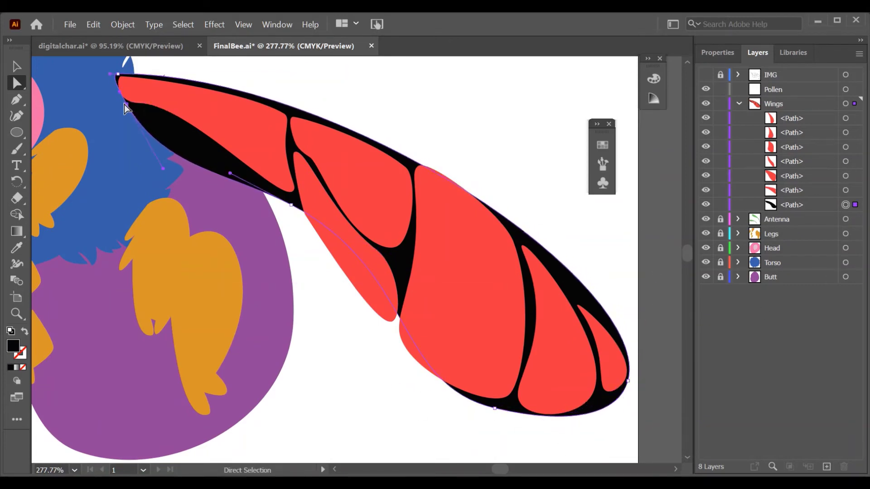
drag(136, 113, 108, 100)
drag(495, 408, 469, 406)
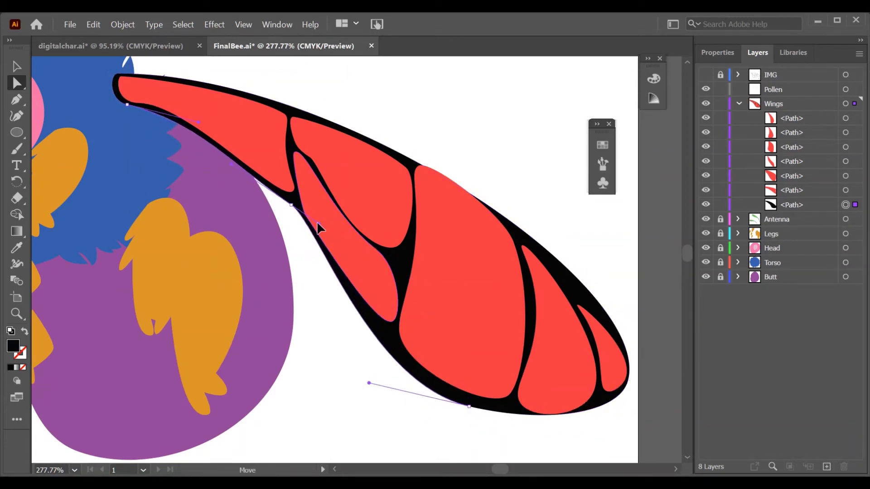
drag(370, 383, 383, 387)
drag(623, 414, 620, 426)
drag(468, 406, 498, 414)
Check the middle red wing cell, then save the document
click(419, 171)
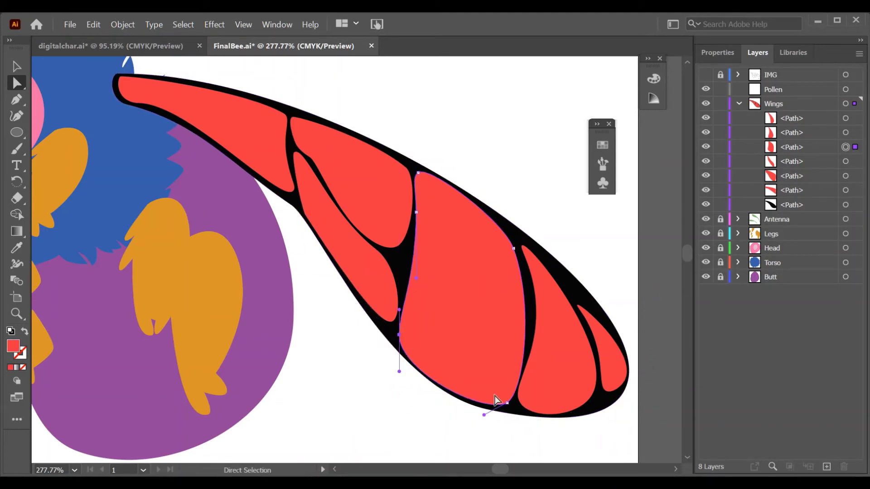
key(ctrl+shift+a)
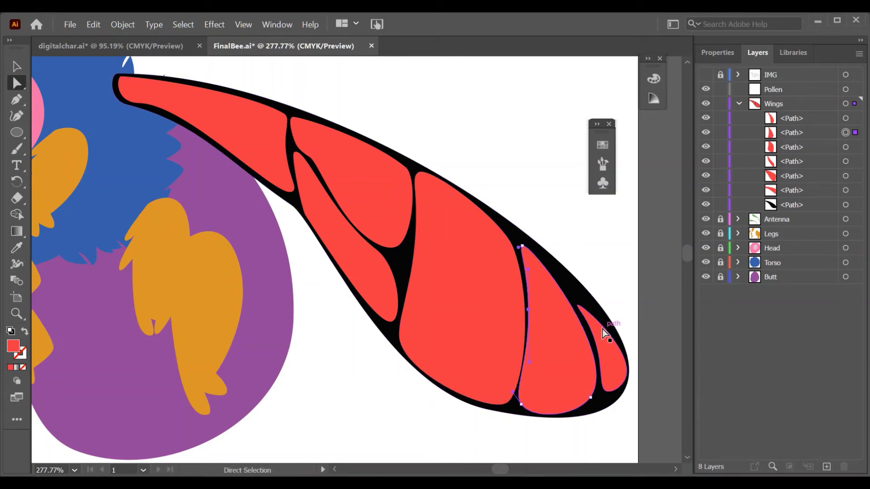
scroll(167, 154, up, 3)
scroll(168, 154, down, 2)
key(ctrl+s)
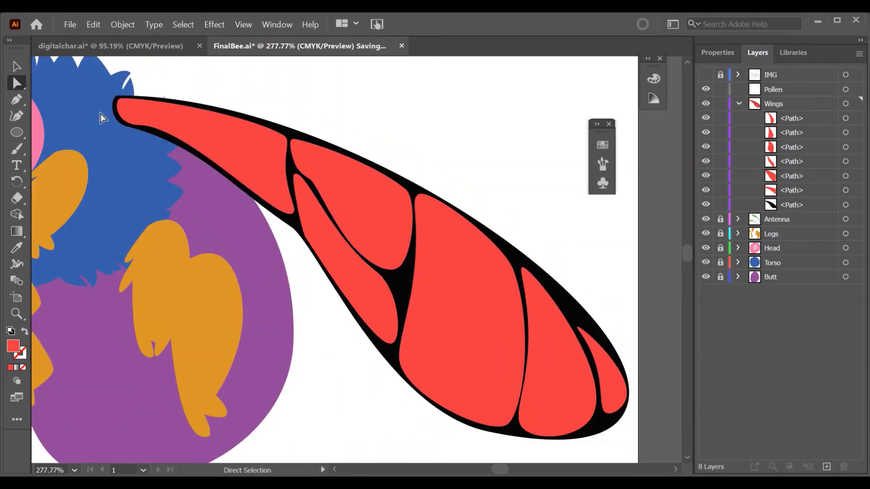
click(845, 204)
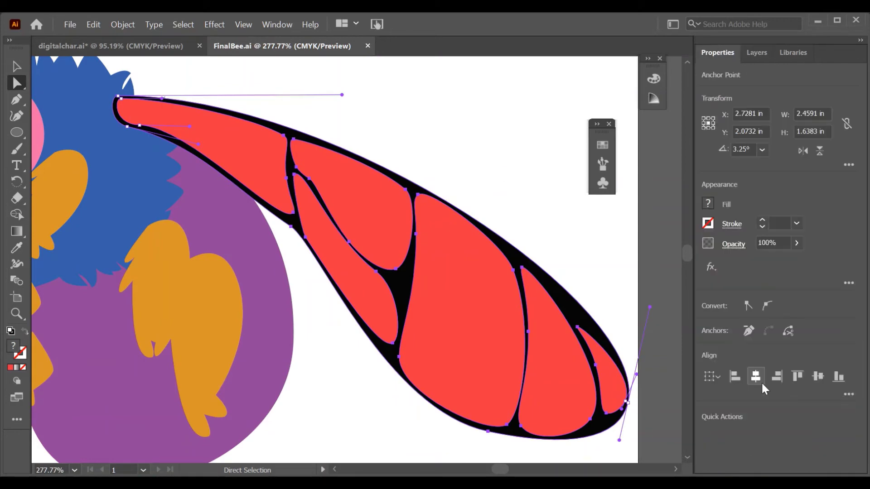
Divide the whole wing into separate pieces with Pathfinder Divide
key(ctrl+shift+a)
key(v)
click(630, 392)
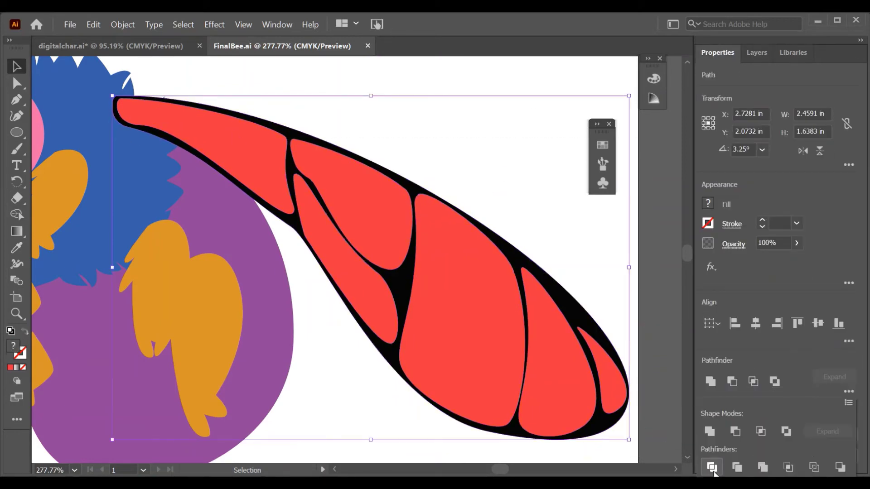
click(713, 471)
click(554, 269)
Set the red wing pieces' opacity to 39%
click(757, 52)
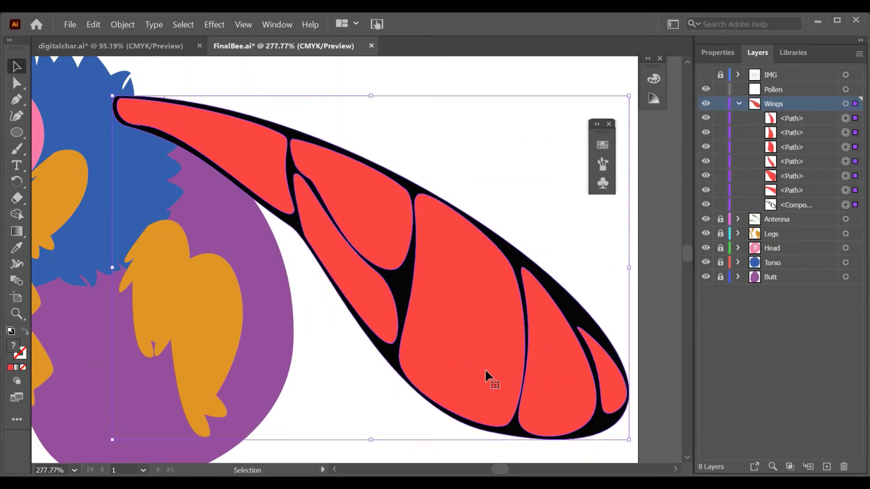
click(796, 204)
click(791, 118)
click(717, 52)
click(796, 242)
drag(796, 261, 769, 260)
key(Return)
click(757, 53)
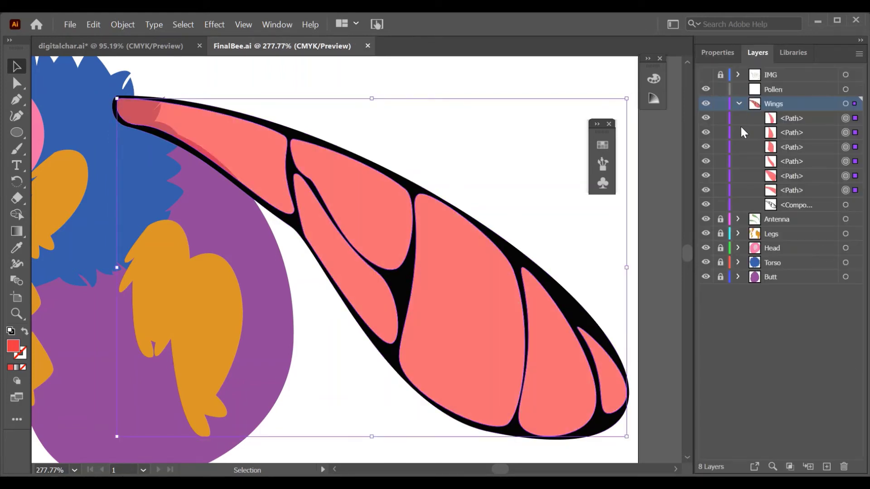
Name the wing group Front Large and add a smaller pasted copy named Front Small
double_click(802, 118)
text(Front LA)
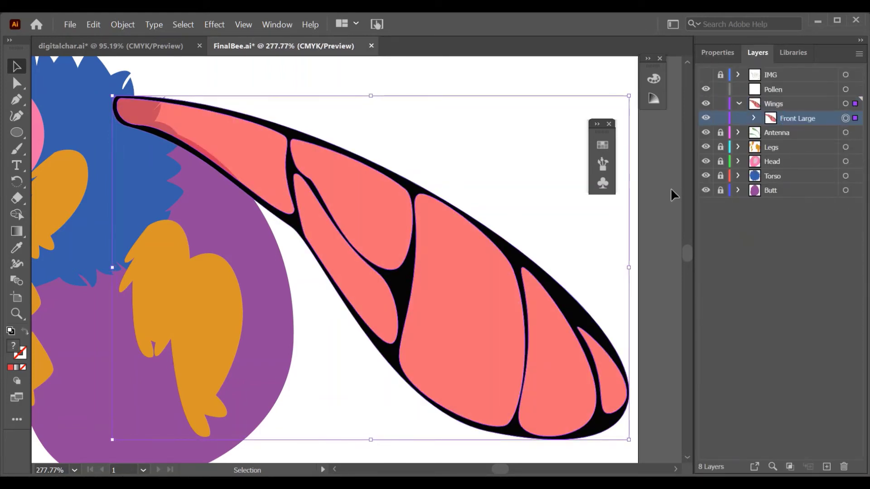
key(ctrl+c)
key(ctrl+f)
double_click(801, 118)
text(Front Small)
drag(629, 96, 553, 113)
drag(434, 279, 415, 270)
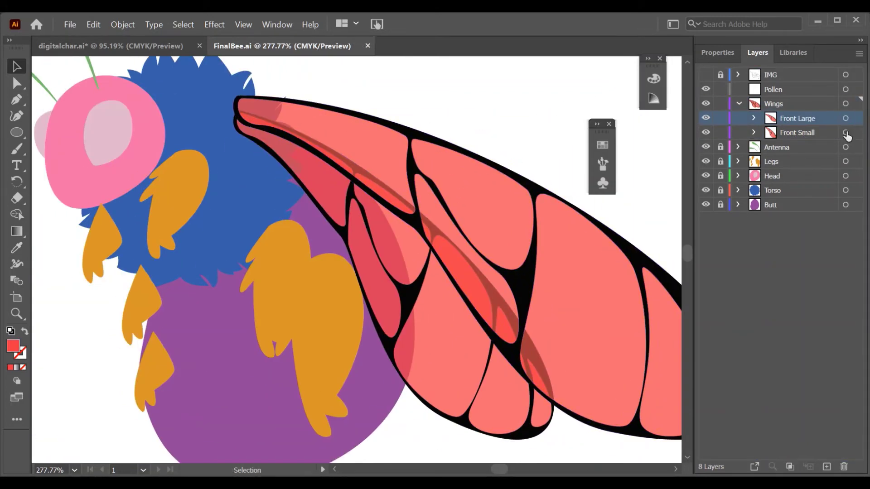
Create a 'back wings' layer at the bottom holding a rescaled wing copy behind the front wings
click(846, 132)
click(826, 466)
double_click(779, 104)
text(back wings)
drag(779, 104, 779, 191)
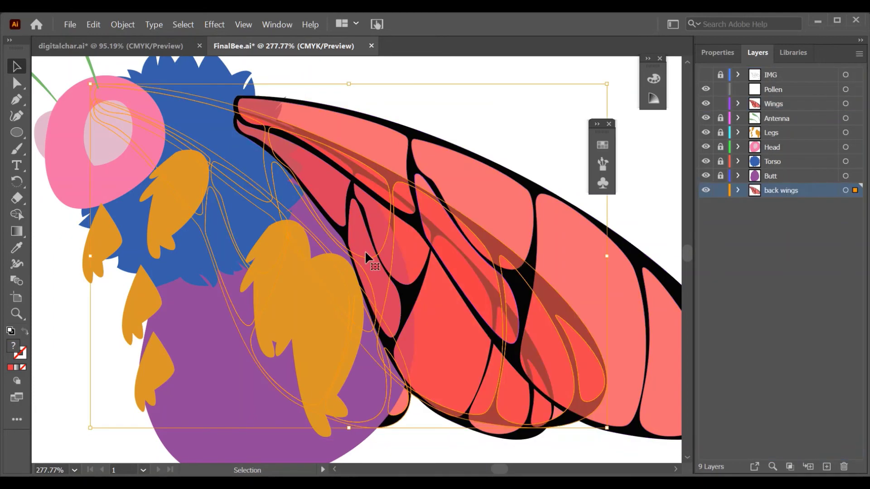
drag(606, 83, 345, 208)
drag(418, 313, 423, 310)
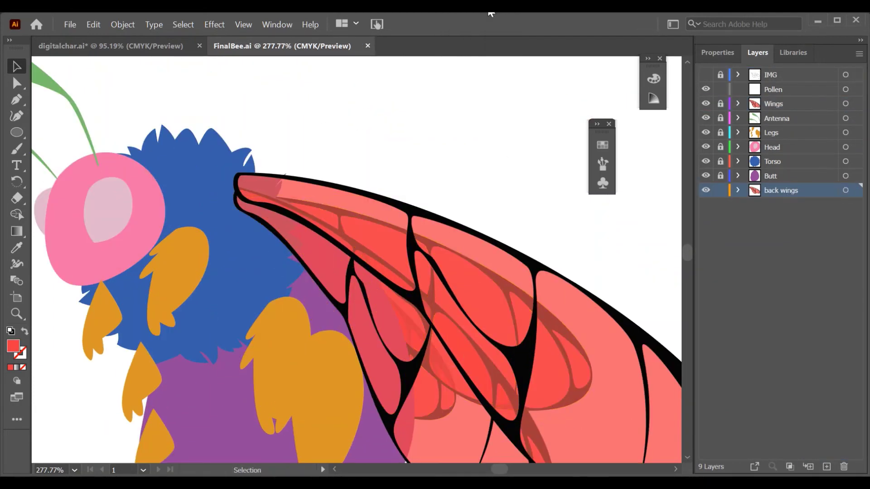
Show the sketch and place the colour palette image from Sketches, scaled down beside the bee
click(705, 75)
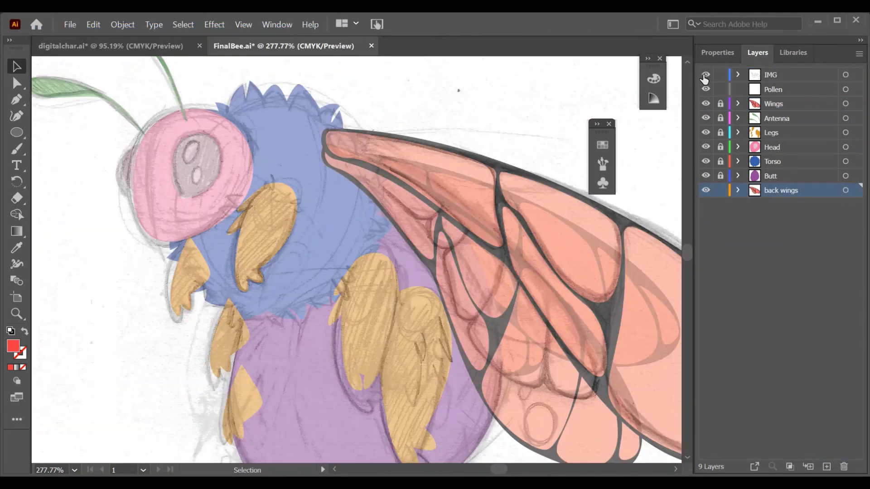
click(738, 74)
key(super+e)
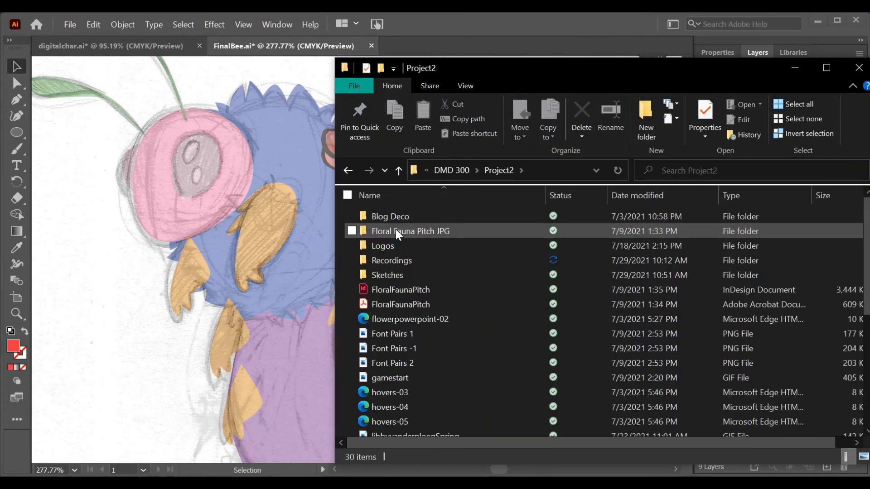
double_click(387, 275)
drag(825, 227, 219, 272)
key(z)
drag(407, 188, 258, 188)
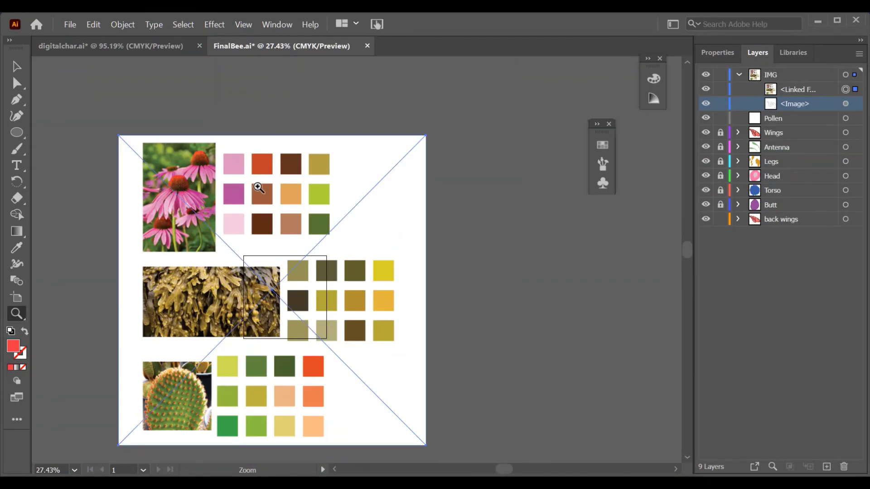
drag(426, 136, 296, 266)
mouse_move(272, 290)
mouse_down()
mouse_move(350, 255)
mouse_move(405, 400)
mouse_move(483, 318)
mouse_up()
Lock and hide the pencil sketch image
key(z)
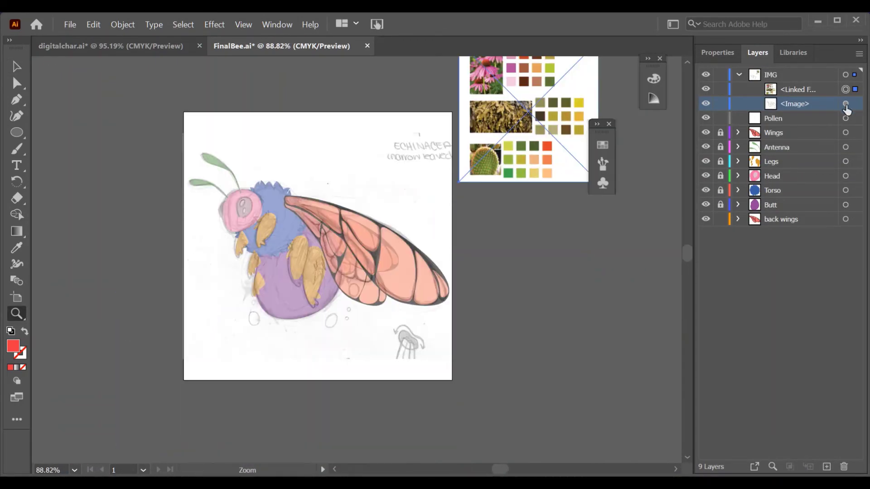
click(720, 103)
click(16, 66)
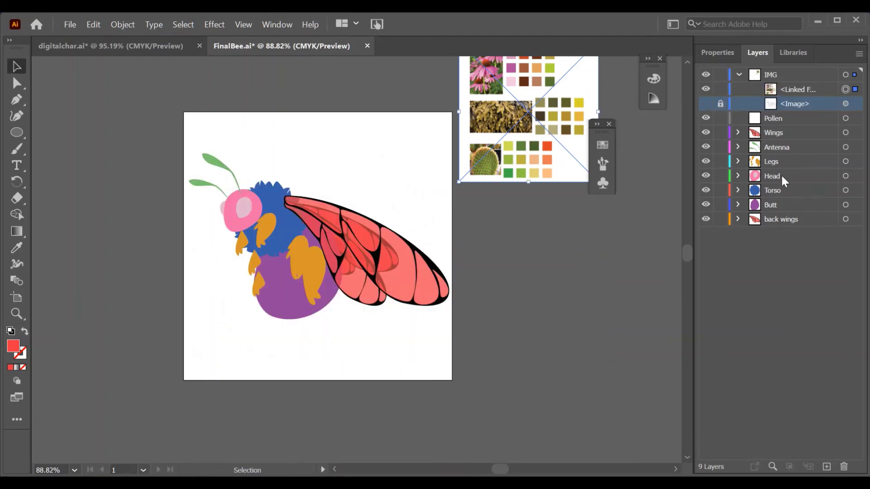
Move Front top, Front Bottom and back leg sublayers out of Legs, then delete the empty Legs layer
click(737, 161)
drag(793, 247, 789, 268)
drag(798, 175, 790, 299)
drag(797, 205, 799, 255)
mouse_move(795, 190)
mouse_down()
mouse_move(779, 285)
mouse_move(796, 240)
mouse_up()
click(779, 161)
click(843, 466)
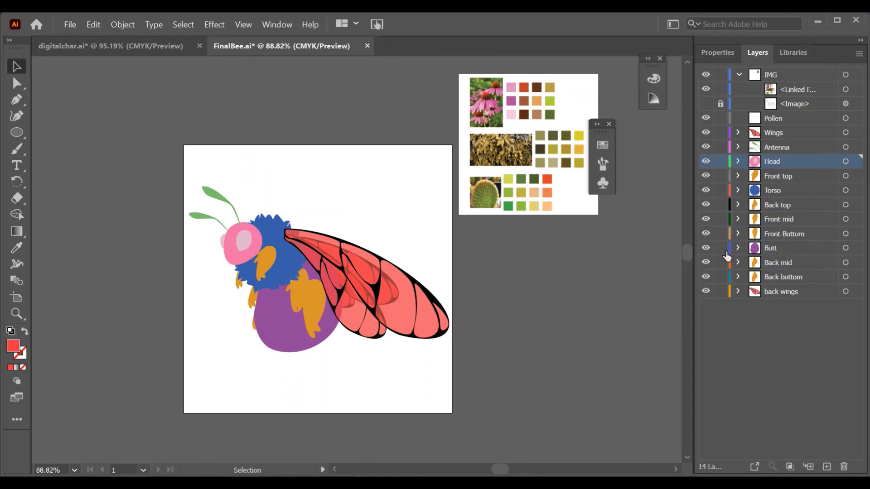
Eyedrop palette browns onto the abdomen and head, and a red-orange onto the torso
click(289, 280)
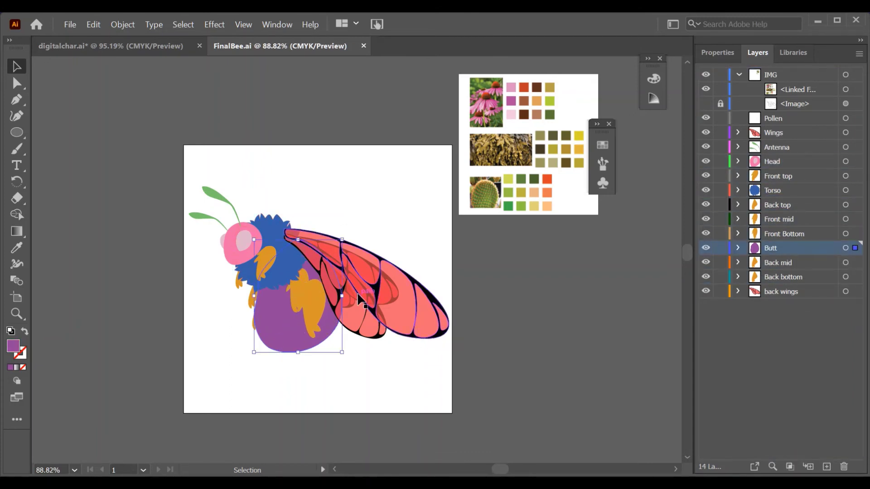
key(i)
click(536, 87)
ctrl+click(242, 244)
click(524, 114)
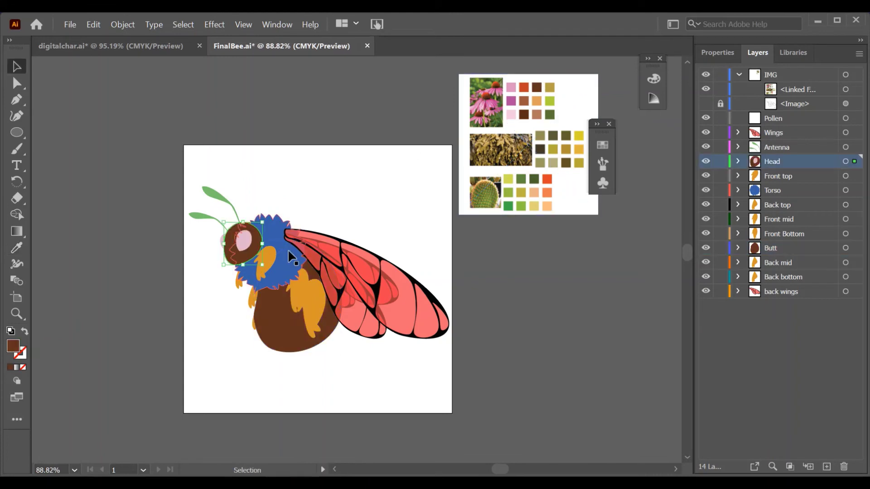
ctrl+click(272, 226)
click(524, 87)
Select the six front-wing pieces and the inner front wing and eyedrop palette pink onto them
ctrl+click(360, 279)
click(738, 132)
click(754, 147)
drag(846, 161, 846, 233)
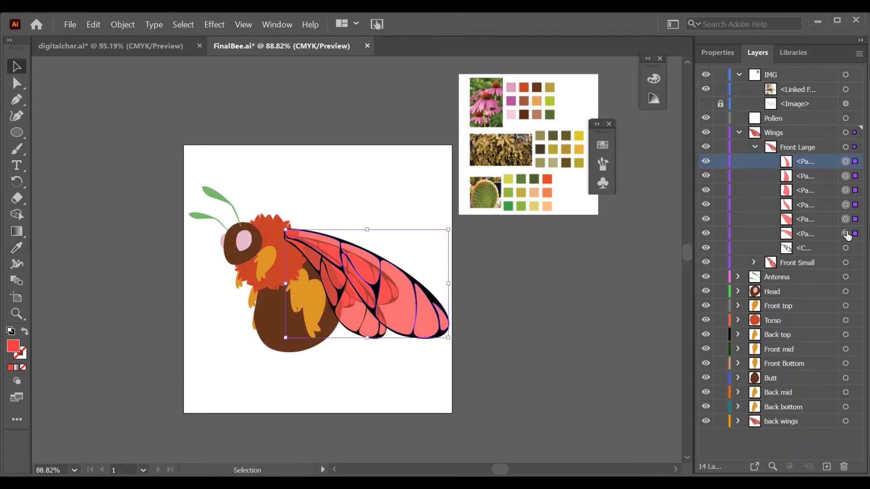
key(i)
click(511, 87)
ctrl+click(335, 290)
click(511, 87)
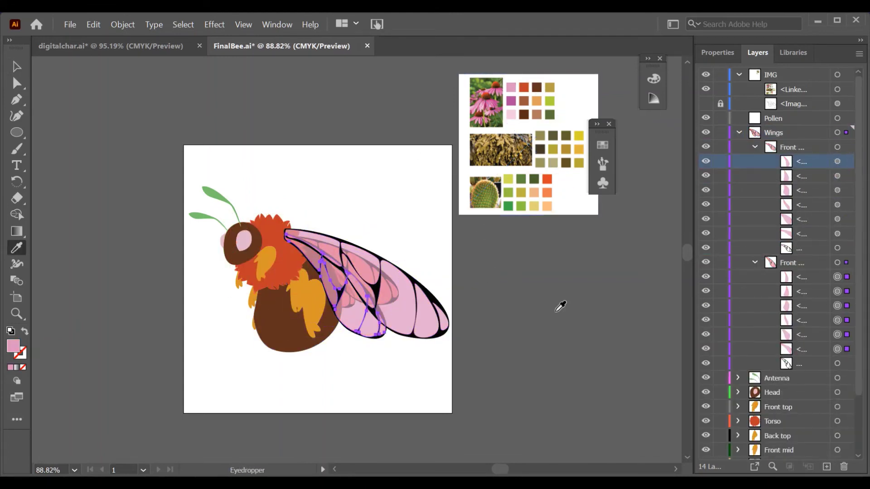
key(v)
Select the six back-wing pieces and fill them with the same palette pink
click(737, 132)
click(737, 291)
click(754, 305)
drag(847, 320, 847, 392)
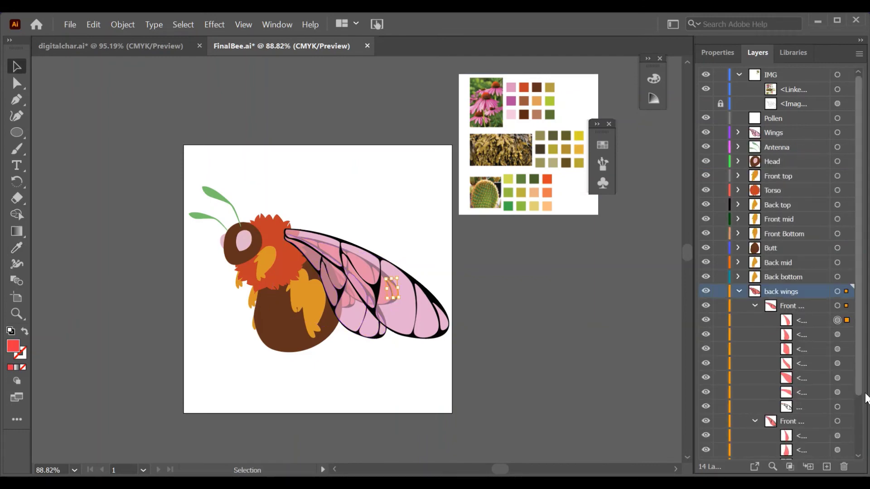
key(i)
click(511, 87)
key(v)
Select the leg pieces and sample olive from the palette for them
scroll(837, 436, down, 5)
scroll(453, 317, left, 3)
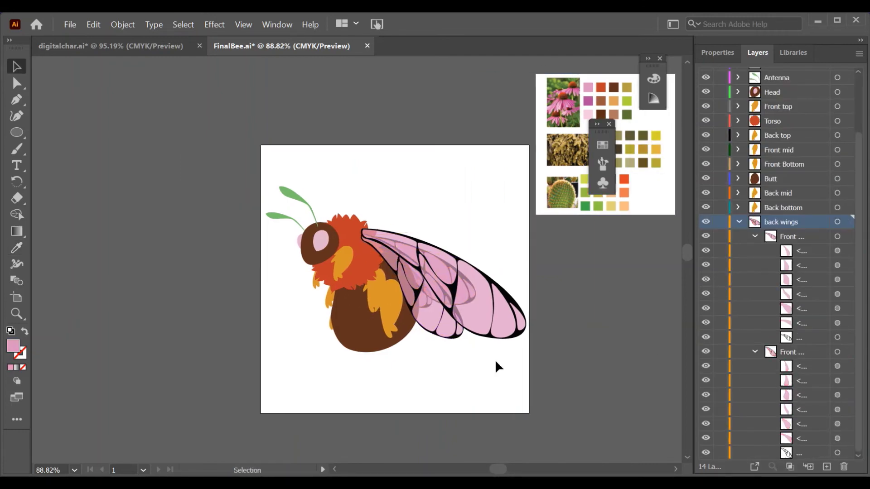
click(398, 317)
scroll(339, 303, right, 1)
key(i)
click(631, 149)
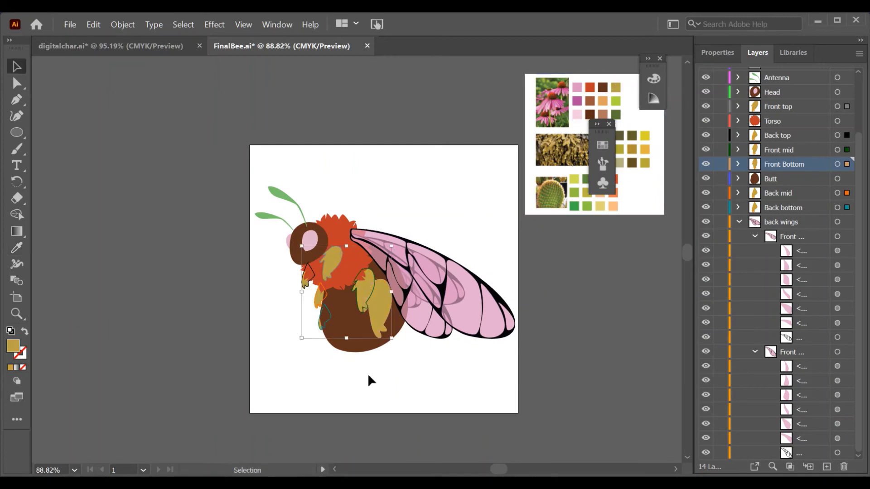
key(v)
drag(274, 144, 274, 286)
click(14, 346)
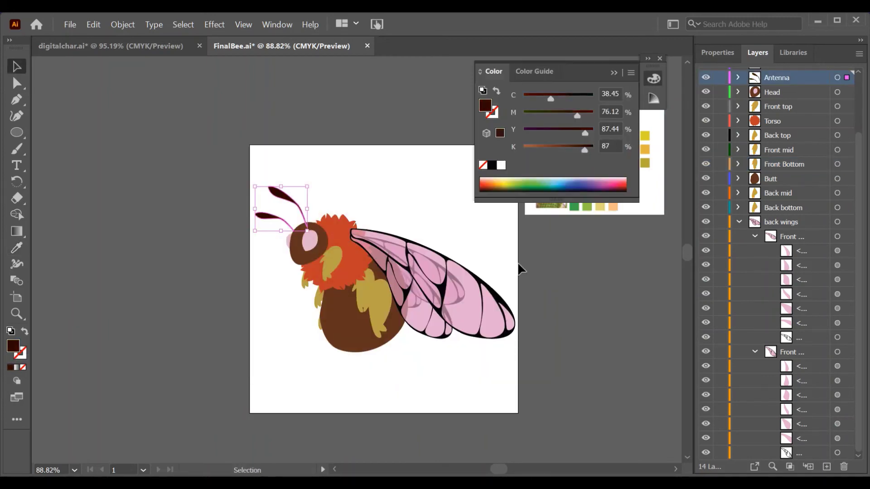
Give the torso the legs' olive-gold colour with the Eyedropper
scroll(518, 267, left, 2)
click(385, 227)
key(i)
click(406, 271)
key(v)
Fill the bee's eye with the wing pink using the Eyedropper
click(348, 292)
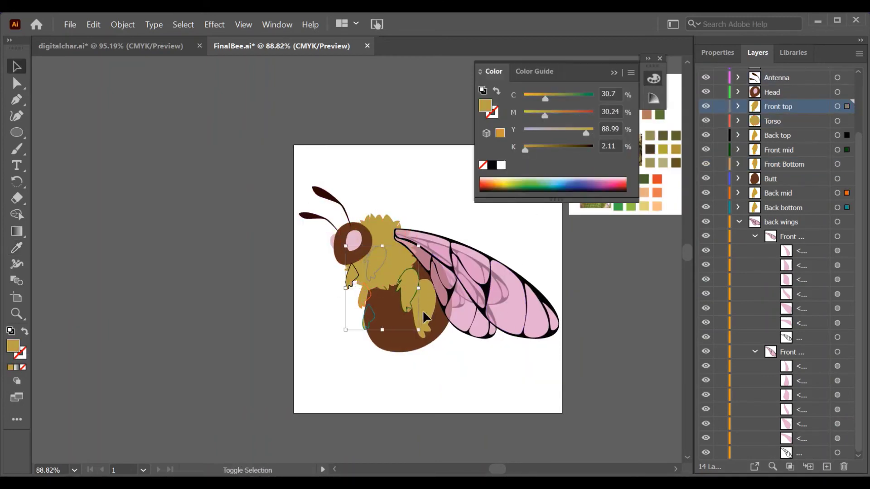
click(354, 238)
key(i)
click(521, 308)
scroll(558, 222, right, 8)
scroll(265, 198, left, 5)
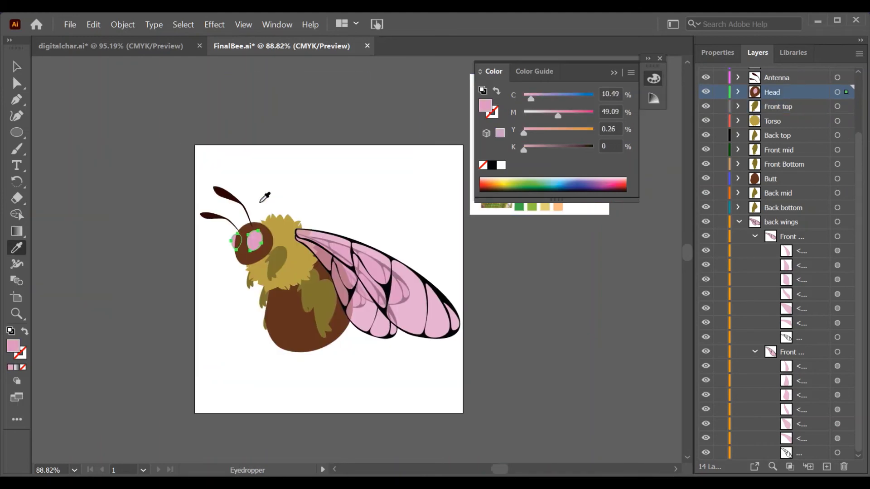
key(v)
Fill the leg shapes dark brown and zoom in on the body and wings
scroll(517, 166, left, 3)
click(390, 317)
key(i)
click(258, 205)
key(v)
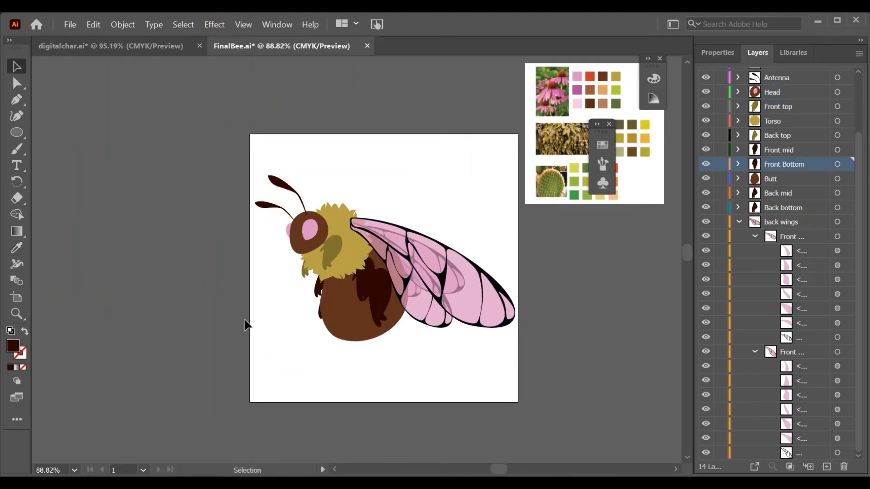
key(z)
drag(297, 327, 360, 341)
key(v)
scroll(524, 359, right, 3)
Select the front and back wing vein outlines inside the Wings layer
click(421, 267)
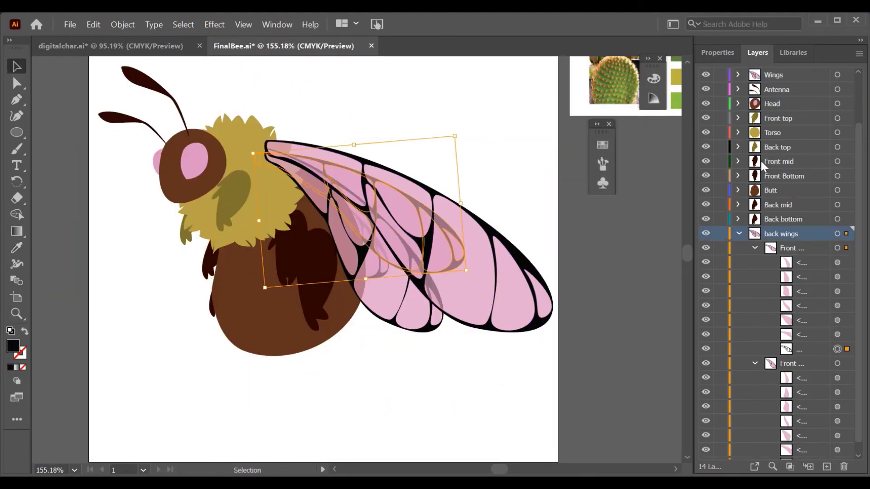
click(737, 74)
click(357, 249)
key(i)
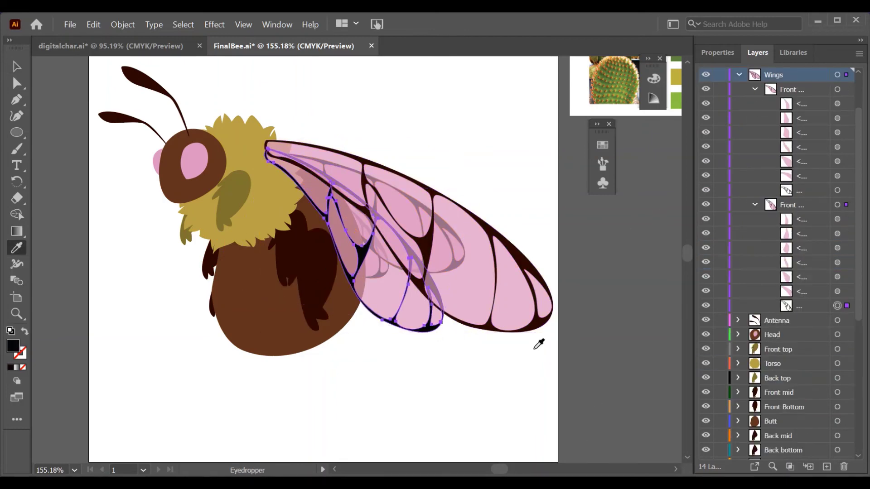
scroll(779, 272, down, 5)
click(836, 453)
scroll(520, 336, up, 2)
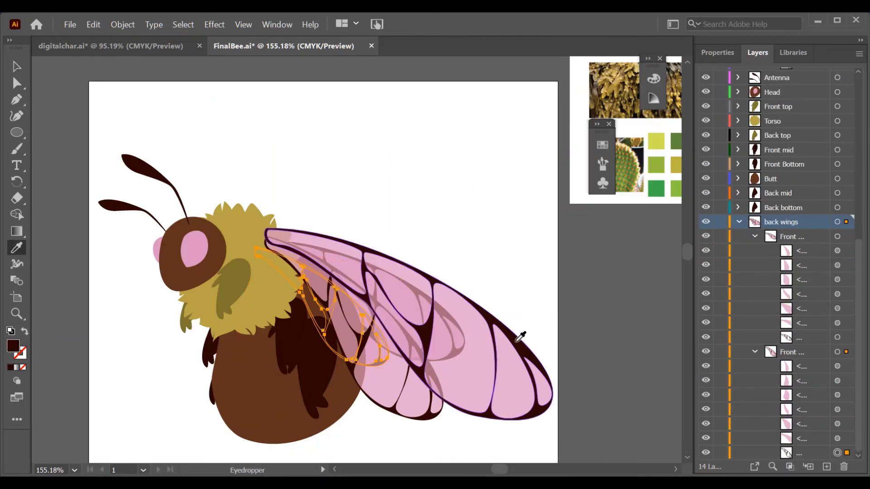
Confirm the olive fill on the fur patch and view its stroke weight options
click(519, 336)
double_click(13, 346)
key(Escape)
double_click(12, 346)
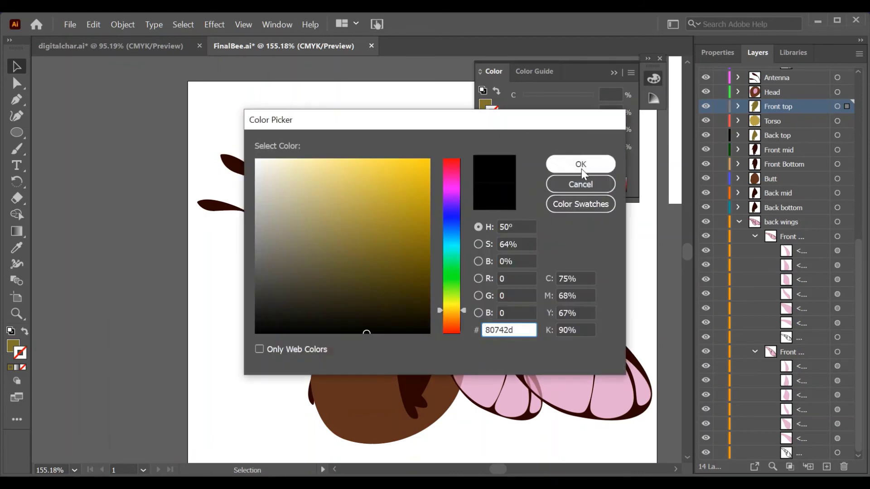
click(581, 164)
click(718, 52)
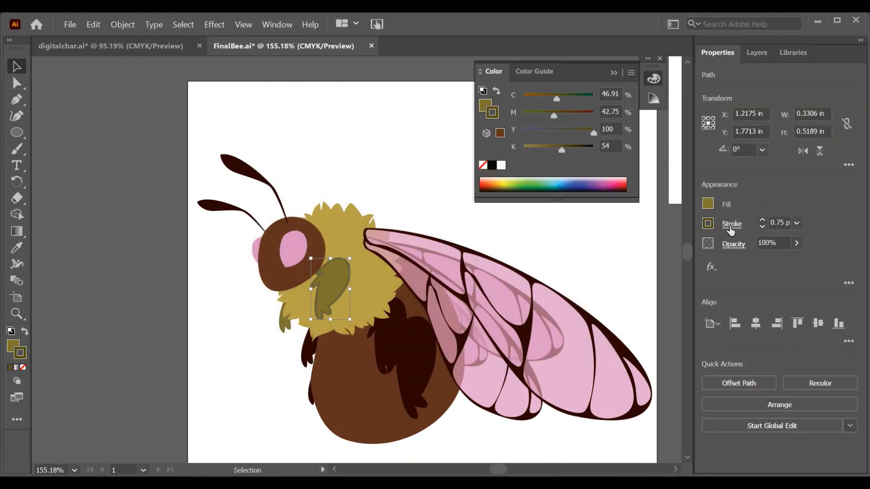
click(731, 223)
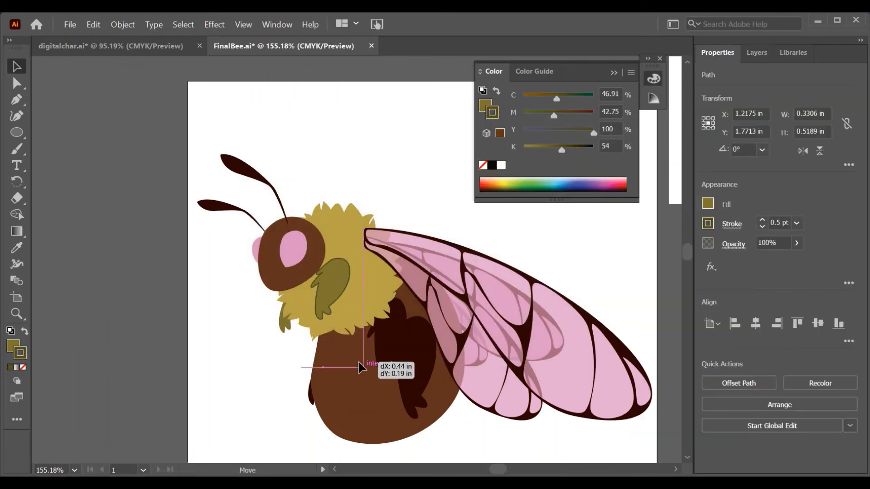
click(246, 306)
Give the olive fur patch a darker olive outline
key(z)
click(17, 67)
click(330, 272)
double_click(485, 105)
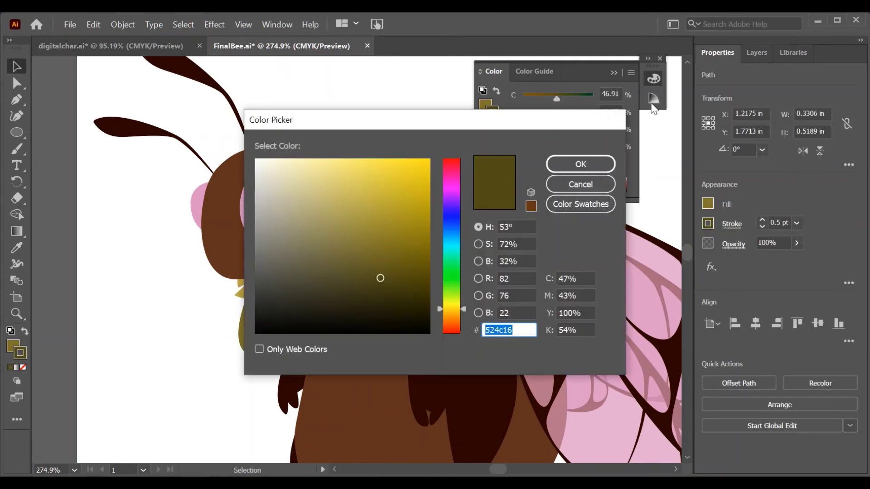
click(578, 163)
click(249, 317)
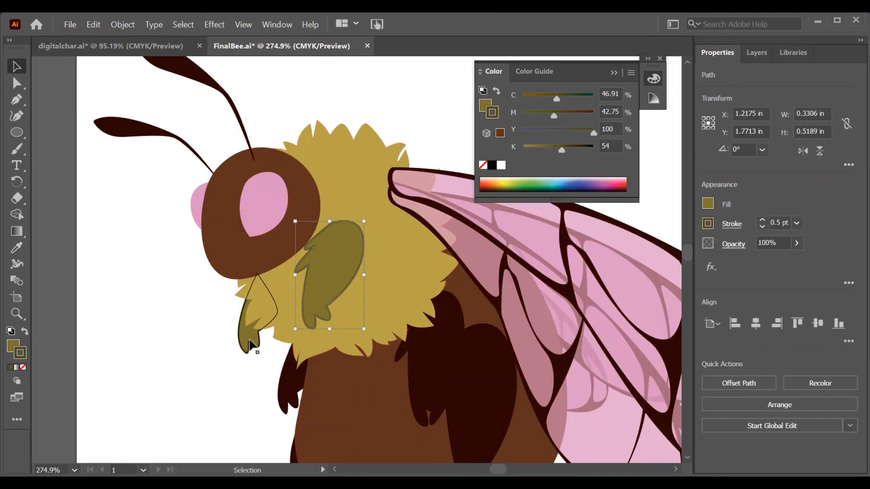
Outline the dark brown leg with a dark brown 0.5 pt stroke
scroll(277, 339, down, 2)
click(457, 295)
click(708, 203)
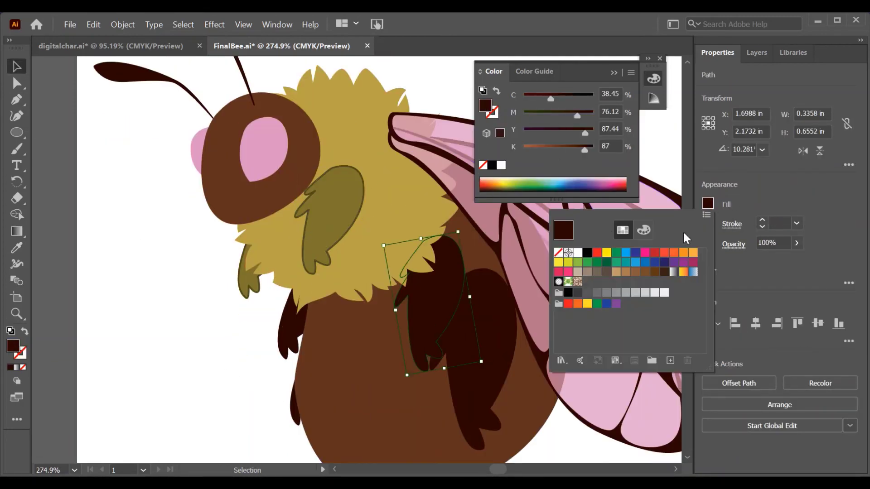
double_click(491, 111)
click(578, 163)
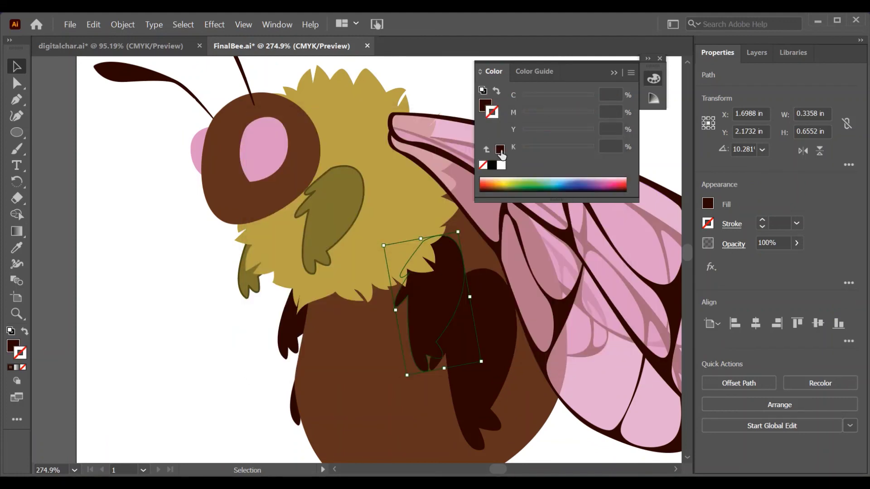
click(732, 223)
click(640, 244)
Select the other dark leg, the brown abdomen and the yellow fur, adjusting the fur's outline weight
click(442, 330)
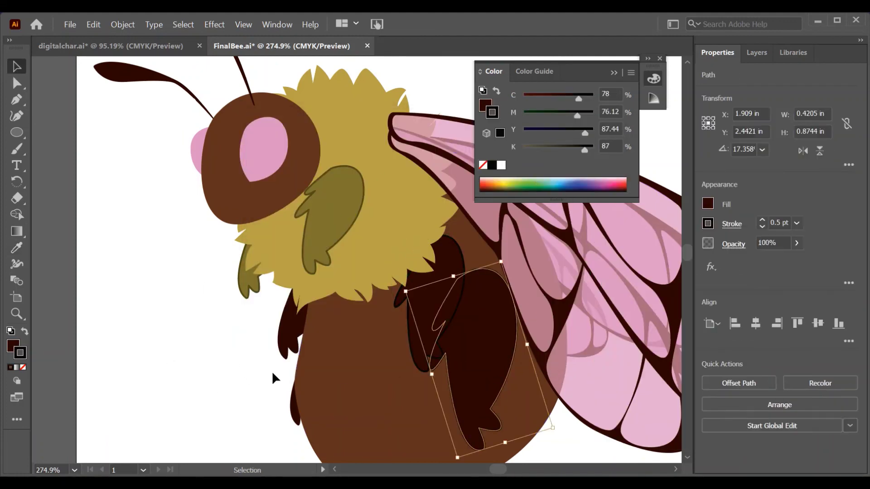
click(224, 380)
scroll(224, 381, right, 3)
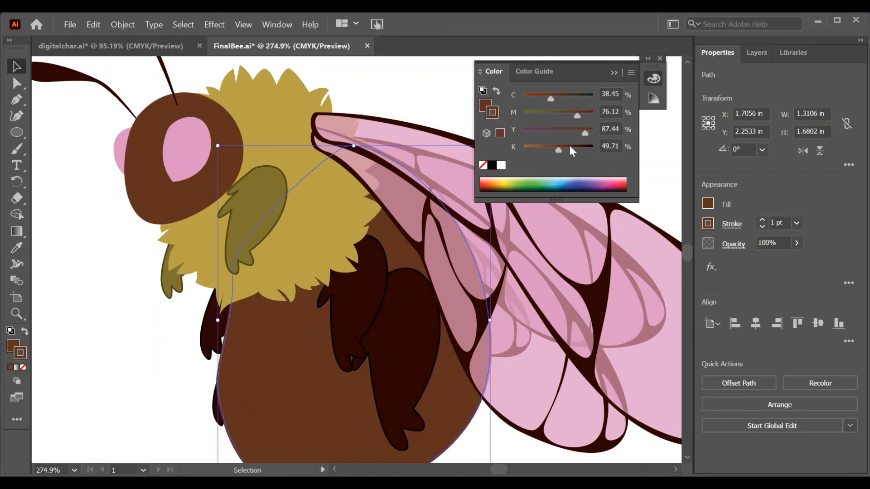
scroll(461, 363, up, 2)
click(317, 254)
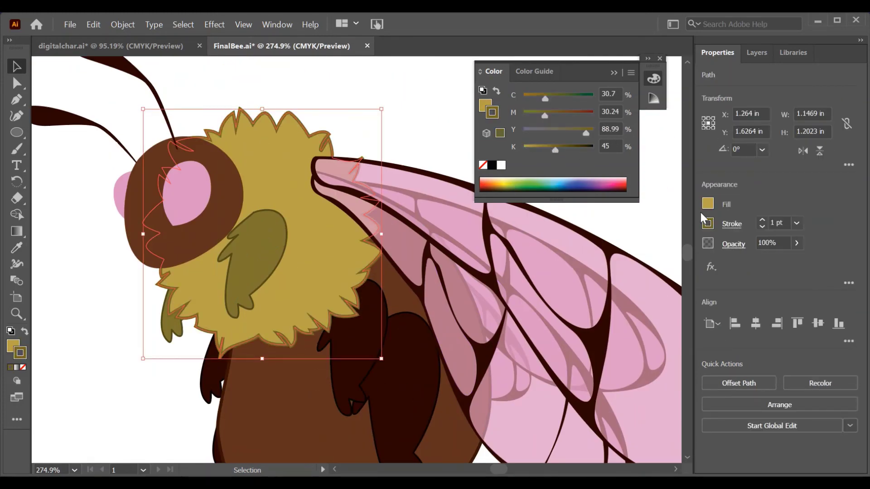
click(731, 224)
scroll(189, 330, down, 1)
key(ctrl+shift+a)
scroll(159, 224, up, 2)
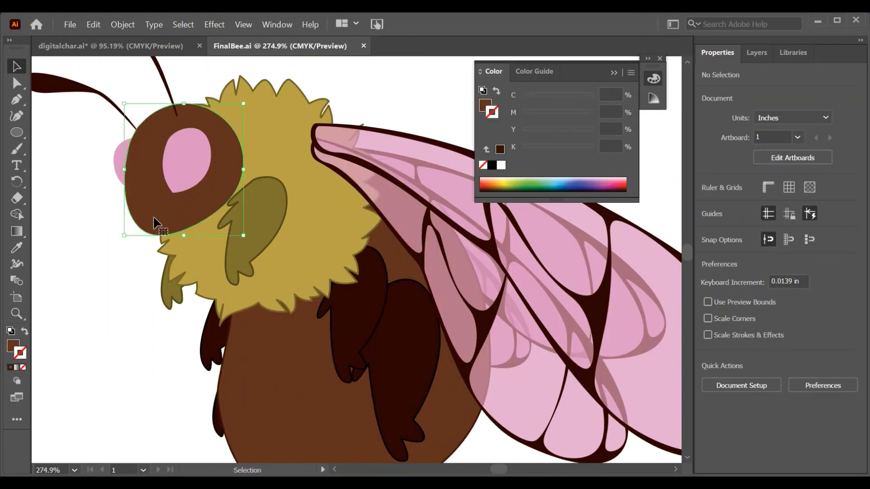
scroll(105, 320, up, 2)
scroll(105, 319, left, 6)
click(194, 177)
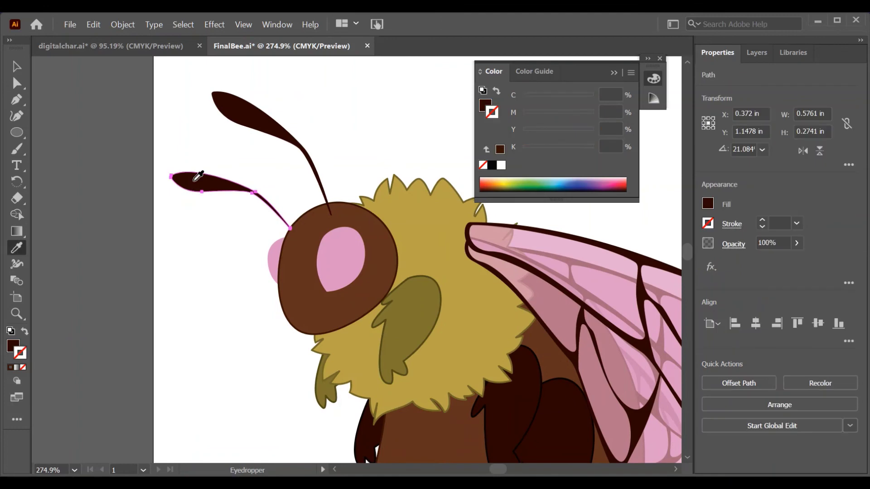
Rename the antenna layer to Antenna Front, move the lower antenna into Antenna back, and save
click(257, 241)
click(757, 53)
scroll(730, 431, up, 5)
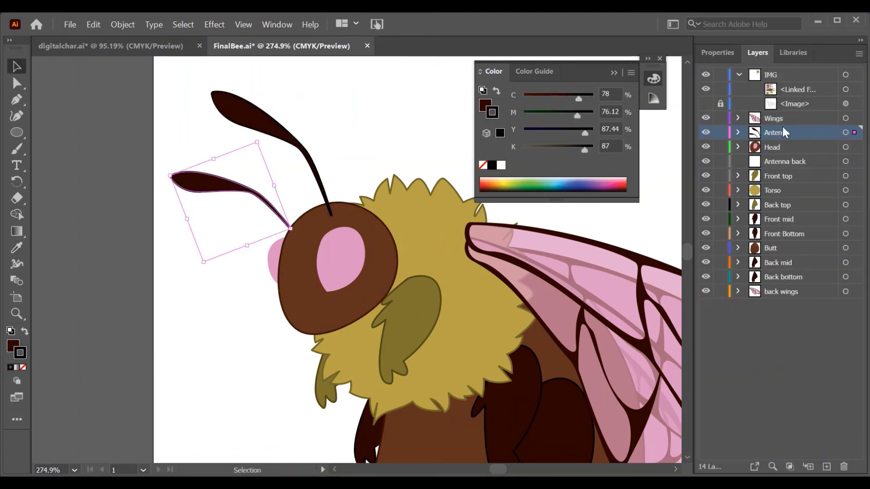
text(Front)
key(Return)
drag(788, 147, 783, 176)
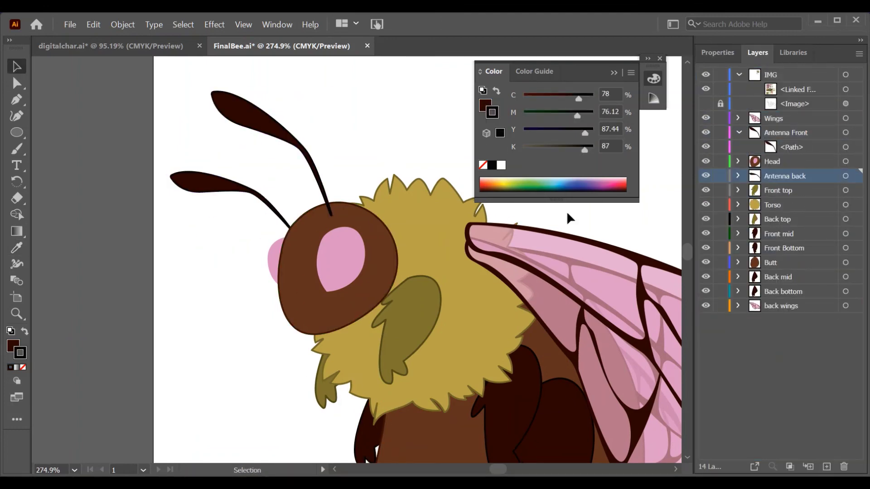
key(ctrl+s)
Draw an ellipse in the near eye and place a smaller copy on the far eye
click(746, 147)
key(l)
drag(327, 239, 339, 260)
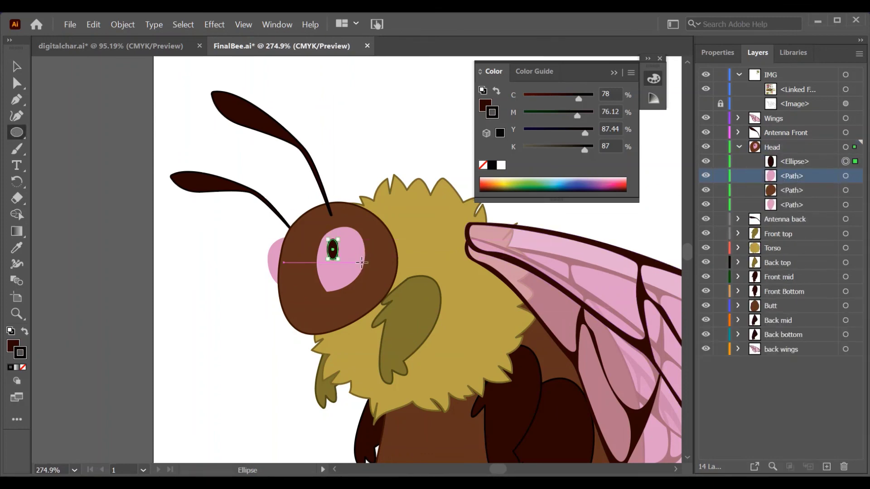
key(z)
drag(284, 270, 318, 270)
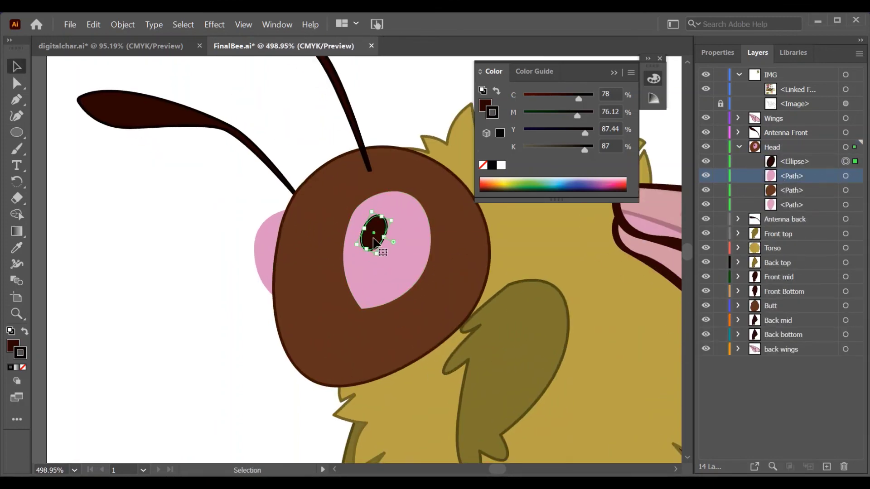
drag(381, 258, 381, 263)
drag(395, 260, 356, 259)
scroll(372, 262, left, 1)
click(16, 83)
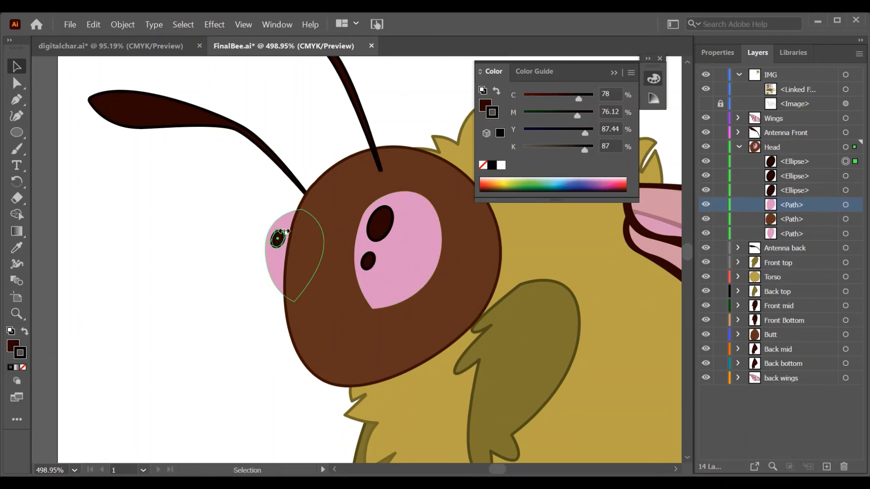
Lower both eye ellipses to 50% opacity with the Lighten blend mode
scroll(211, 267, up, 2)
scroll(286, 281, right, 5)
shift+click(272, 207)
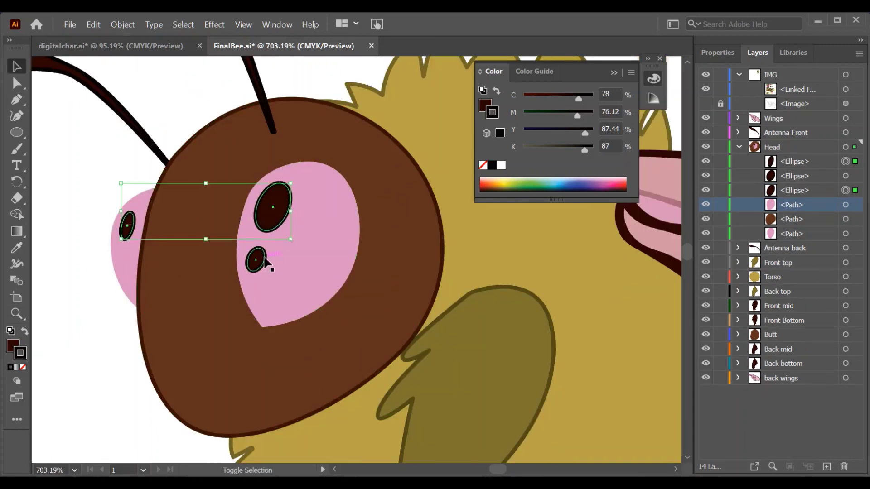
click(717, 53)
drag(795, 243, 768, 255)
click(756, 53)
click(718, 53)
click(733, 244)
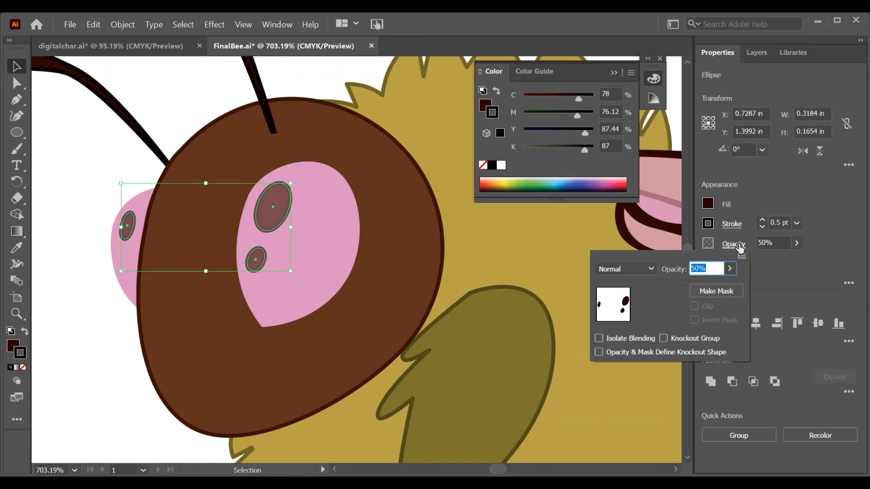
click(625, 269)
click(622, 88)
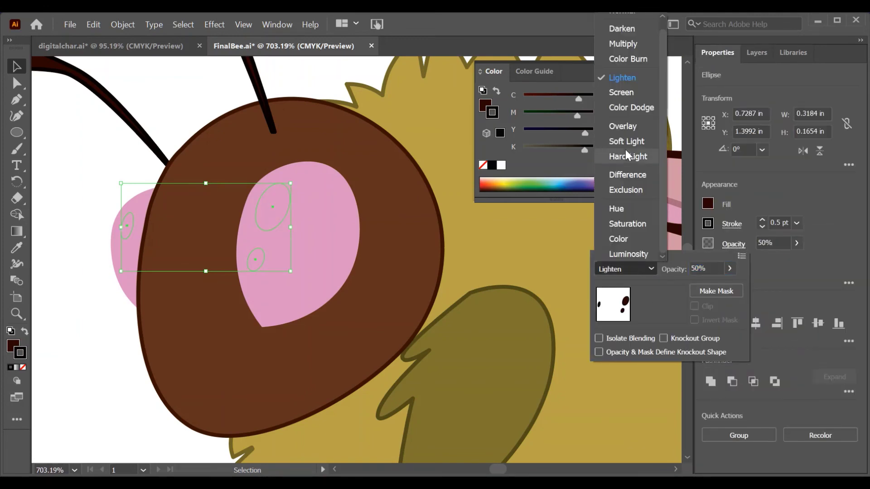
Eyedrop the eye pink onto the ellipses at 100% opacity with Overlay blending
key(i)
click(652, 217)
click(734, 244)
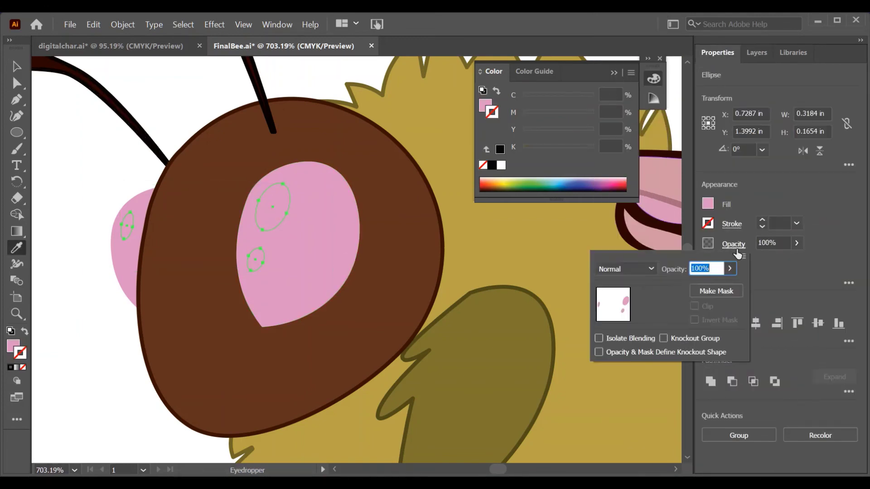
click(625, 269)
click(622, 136)
click(625, 269)
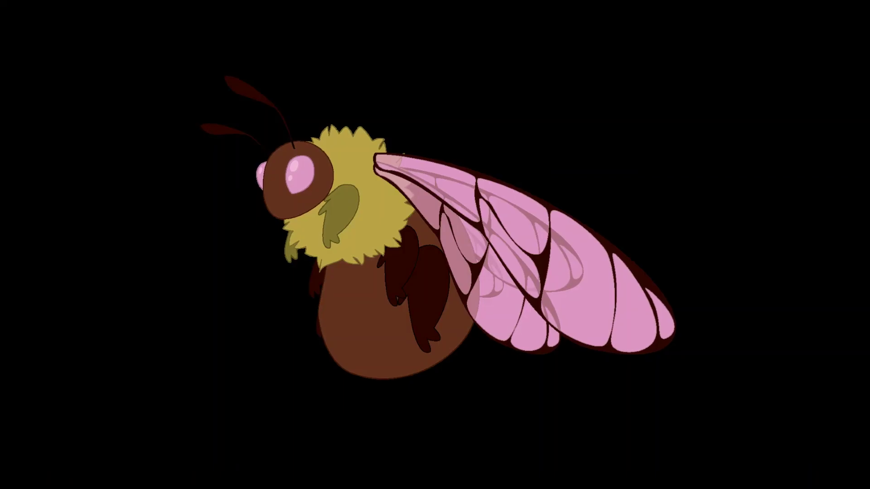